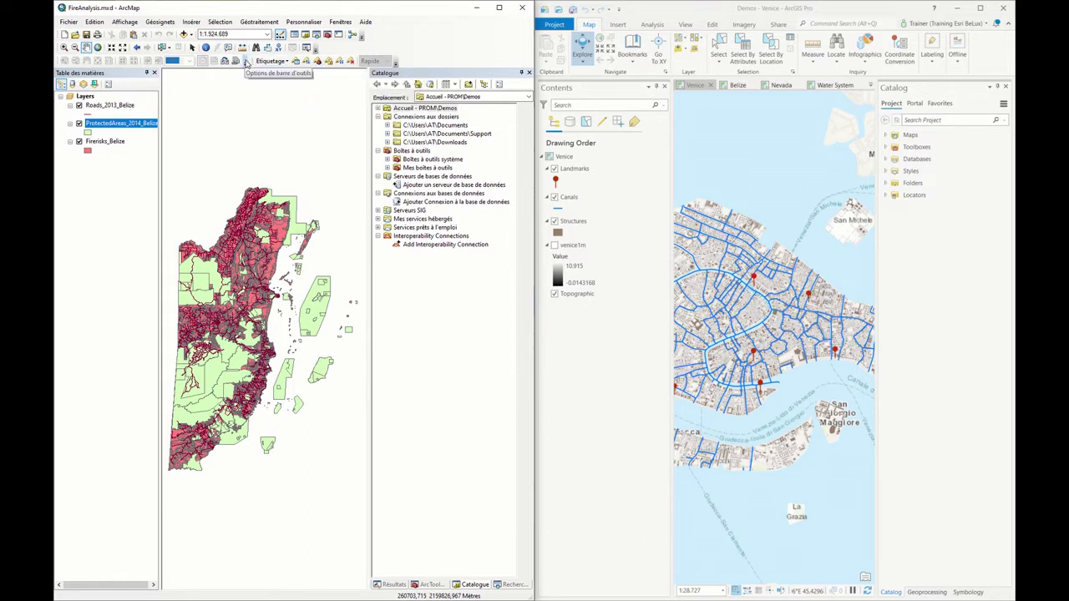
Shift the ArcMap labeling toolbar further along its row and review the ArcToolbox, Search and Catalog windows
mouse_move(250, 61)
left_mouse_down()
mouse_move(322, 62)
mouse_move(264, 64)
left_mouse_up()
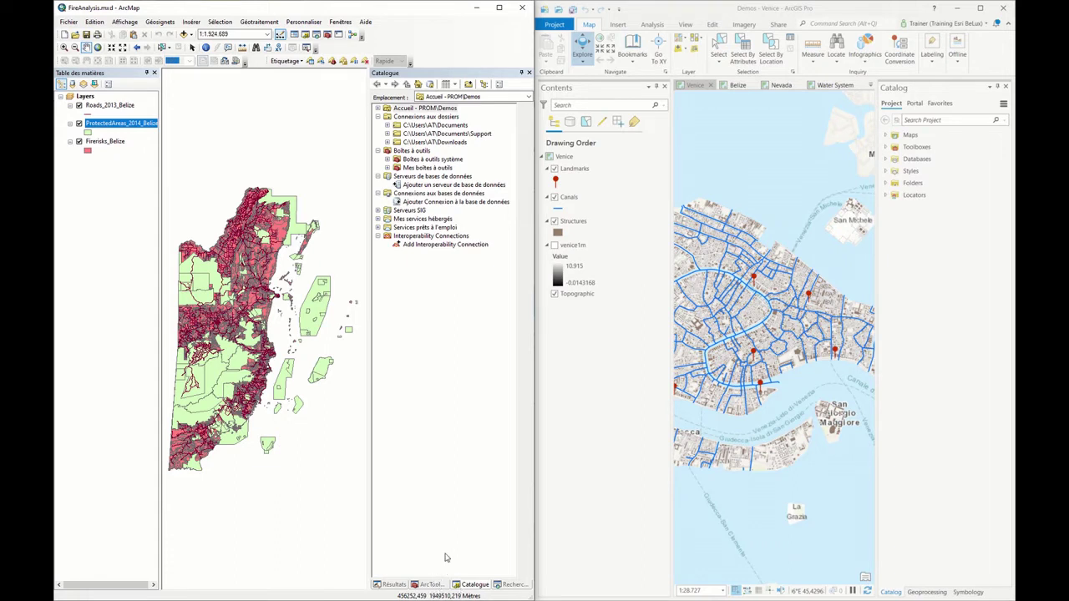
left_click(414, 583)
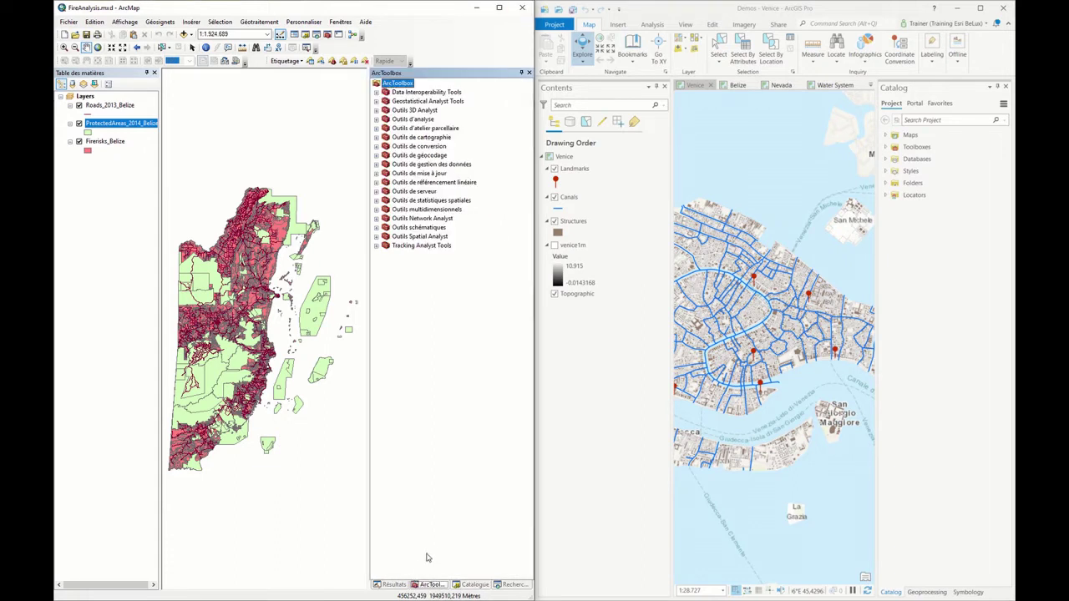
left_click(502, 586)
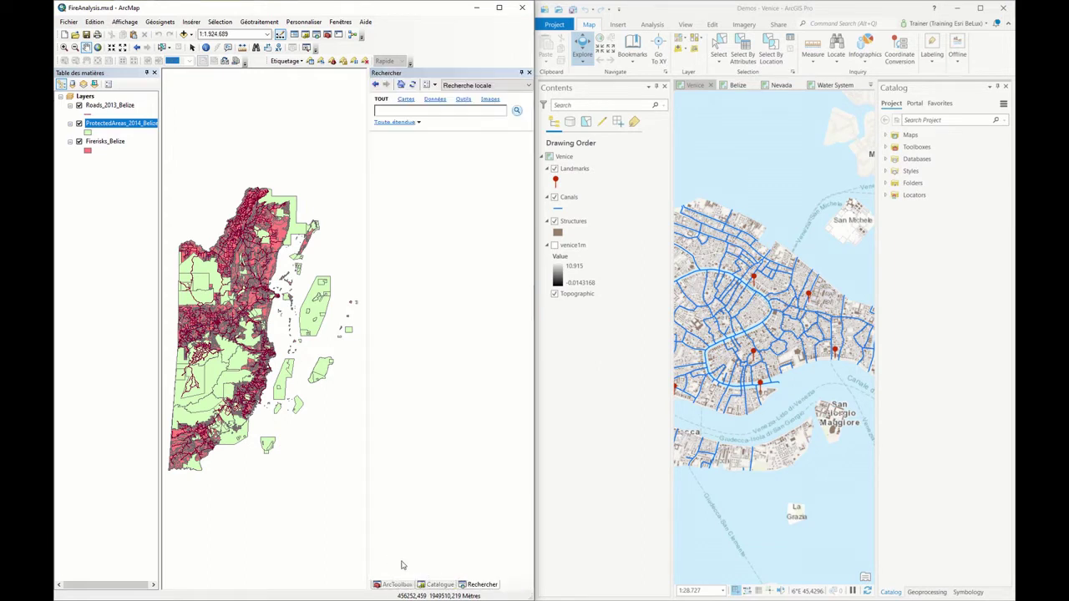
left_click(436, 584)
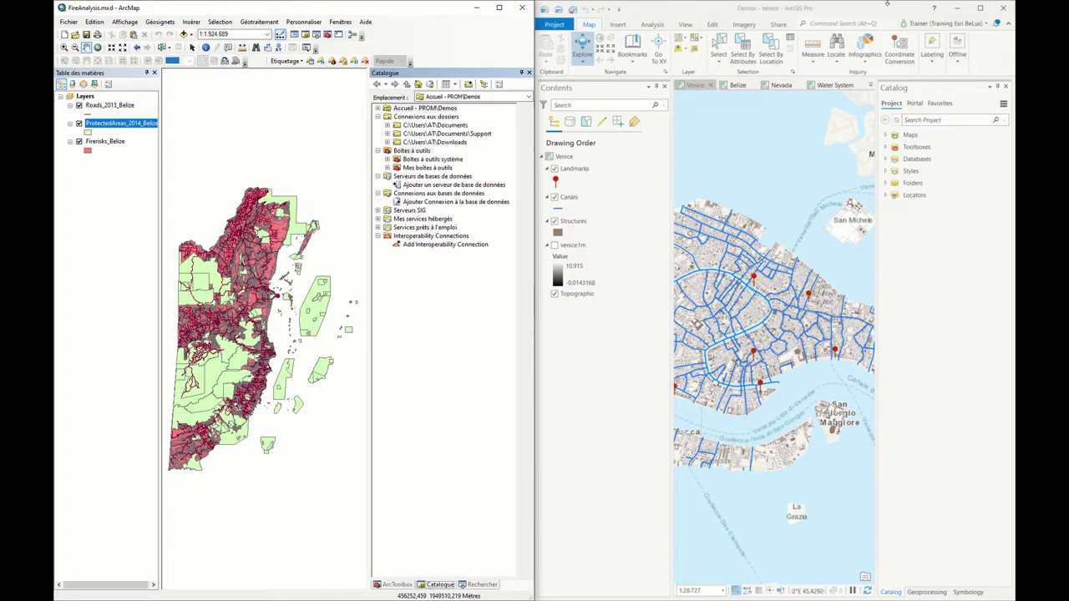
Switch to ArcGIS Pro and review its Insert, Edit and Map commands and the geoprocessing favorites
left_click(858, 12)
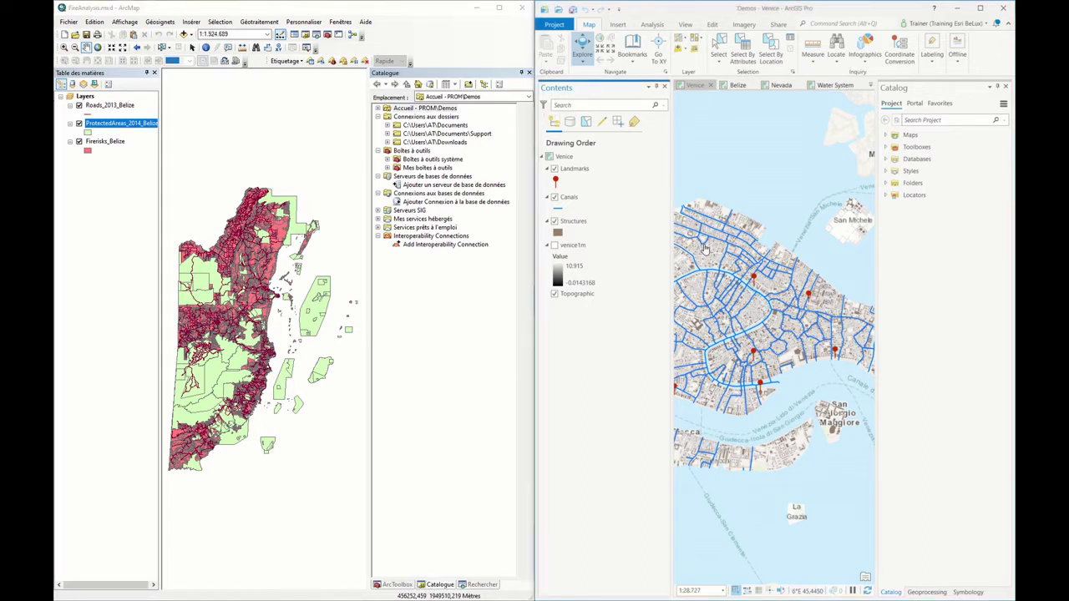
left_click(618, 24)
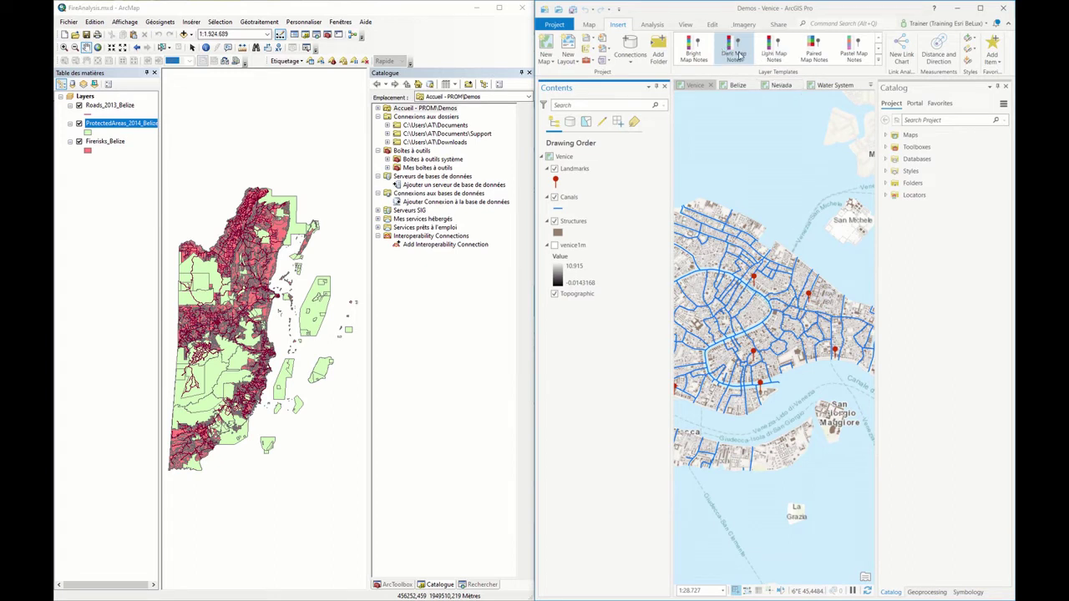
left_click(712, 24)
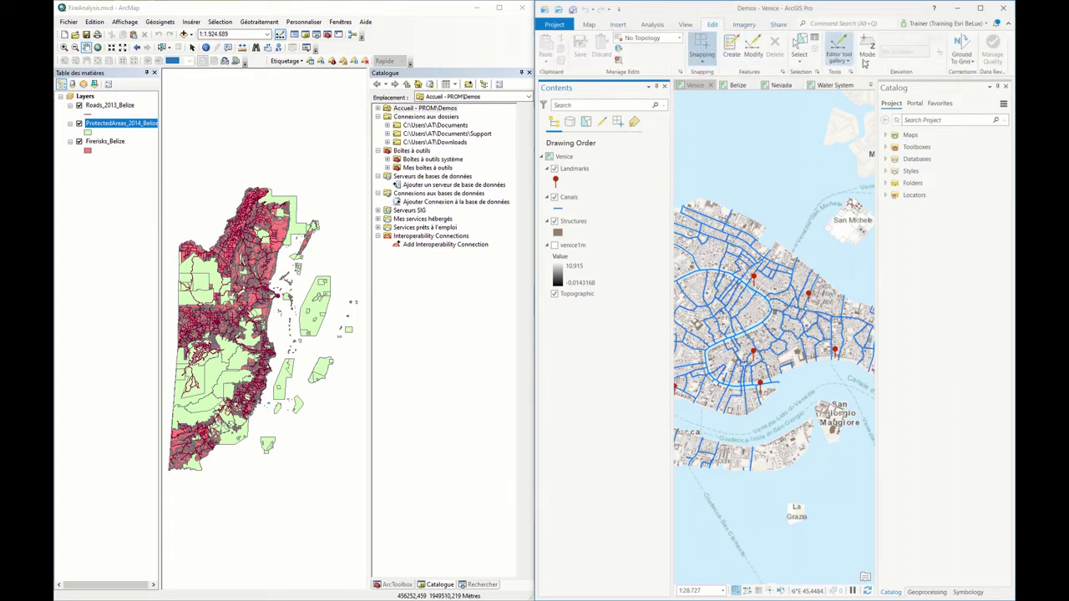
left_click(593, 26)
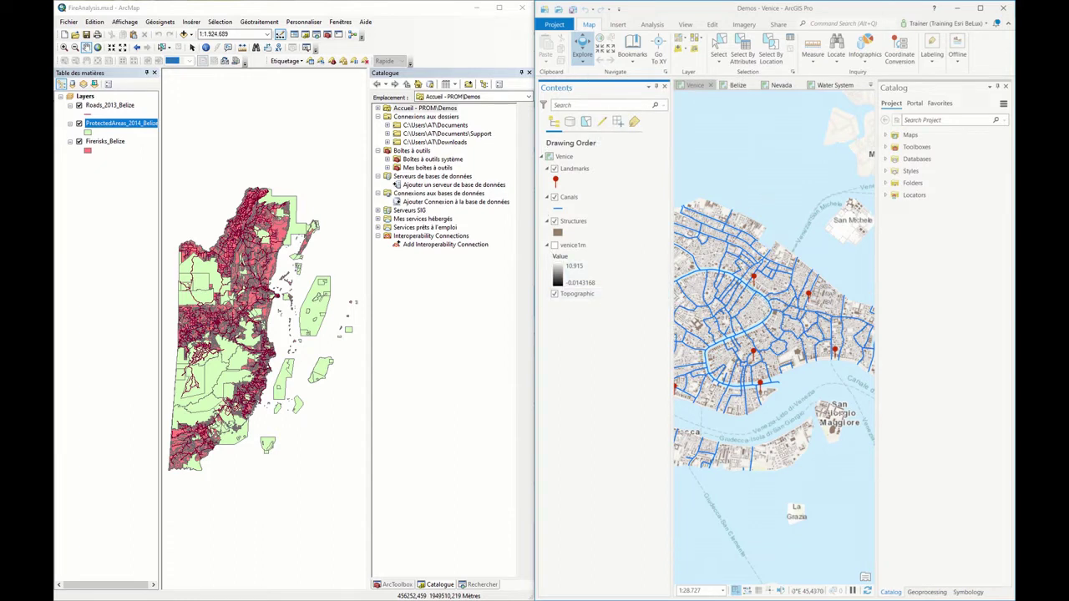
left_click(927, 592)
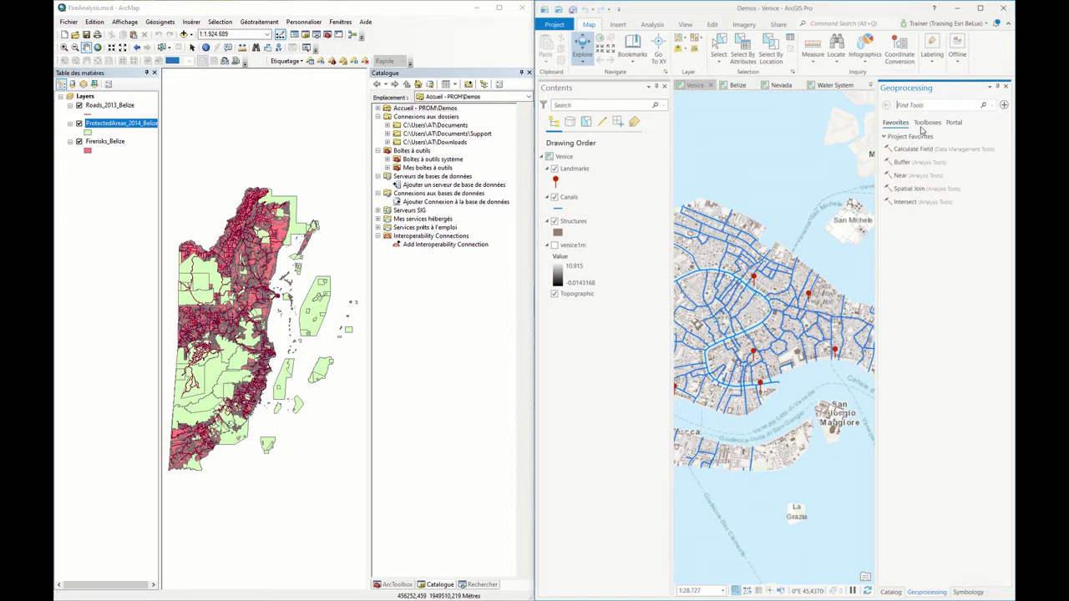
left_click(894, 593)
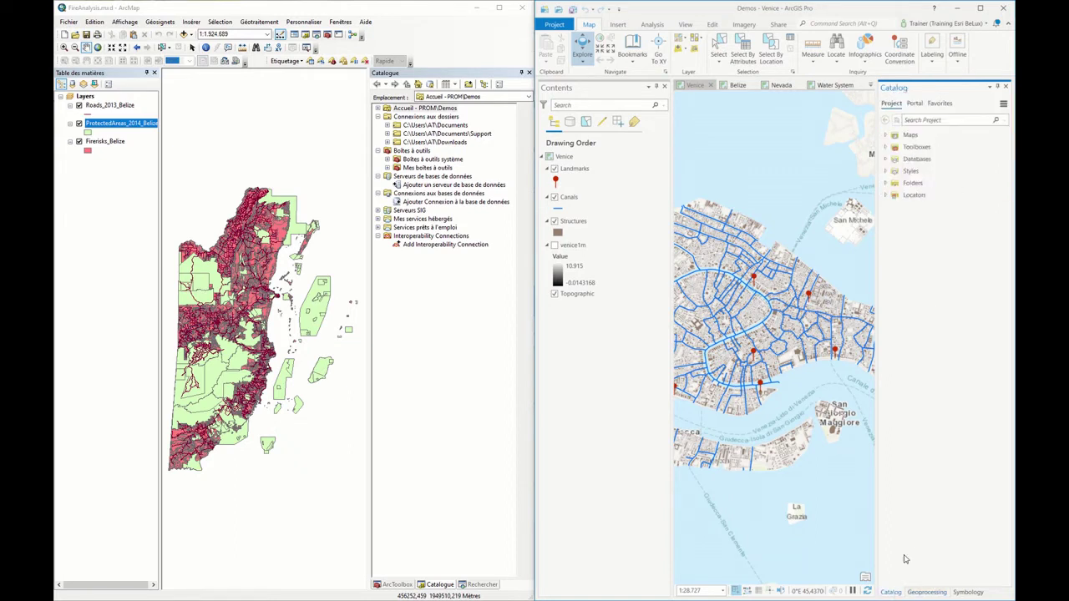
Review the options for adding or creating a project toolbox without choosing one
left_click(685, 25)
left_click(619, 24)
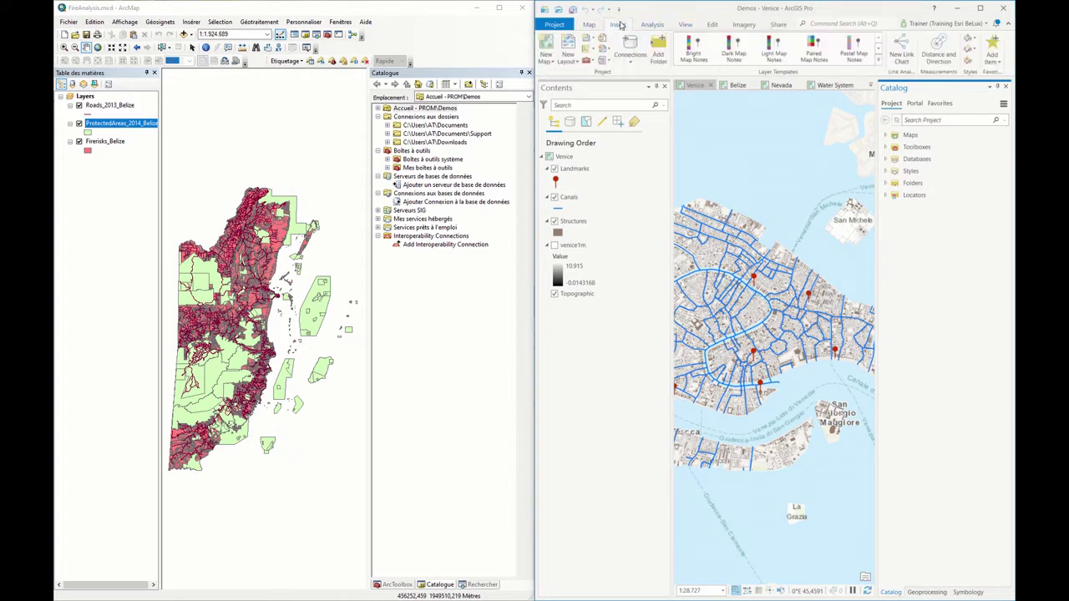
left_click(592, 61)
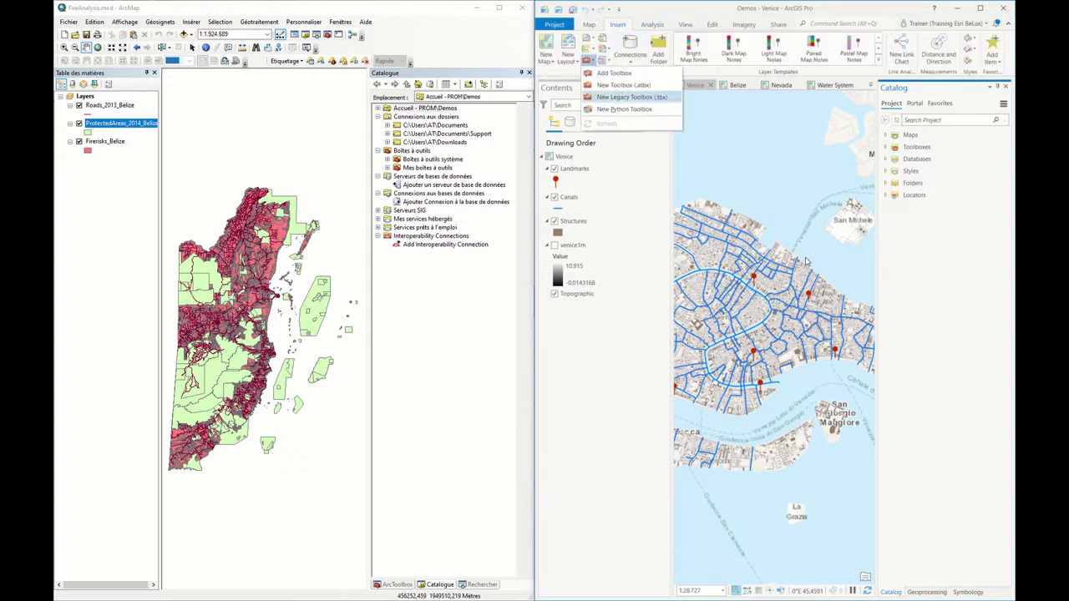
left_click(967, 307)
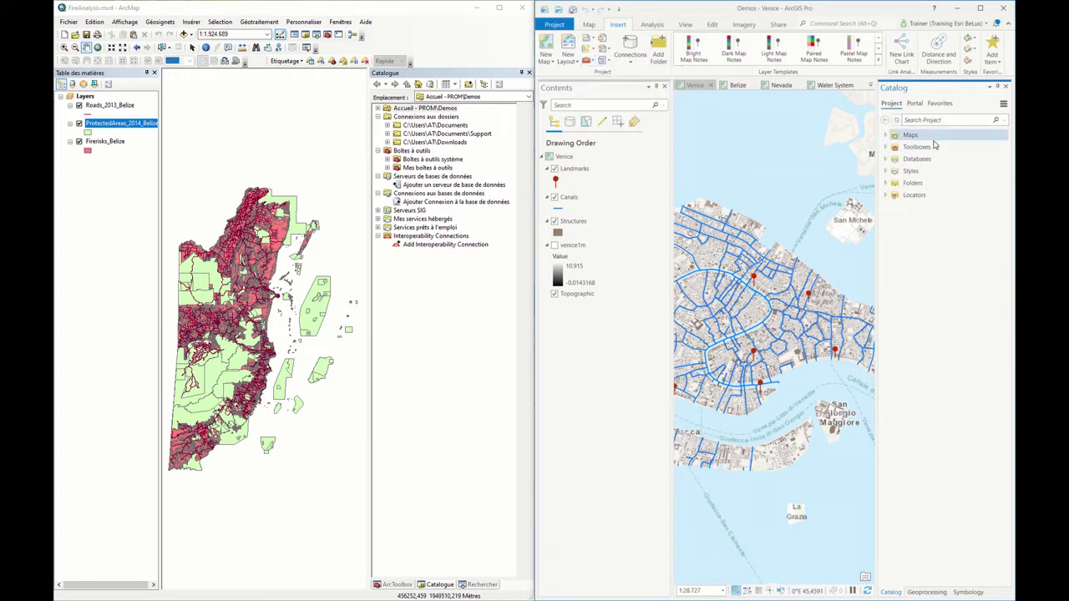
Expand the project's Toolboxes in the Catalog and view the full list of geoprocessing toolboxes
left_click(894, 147)
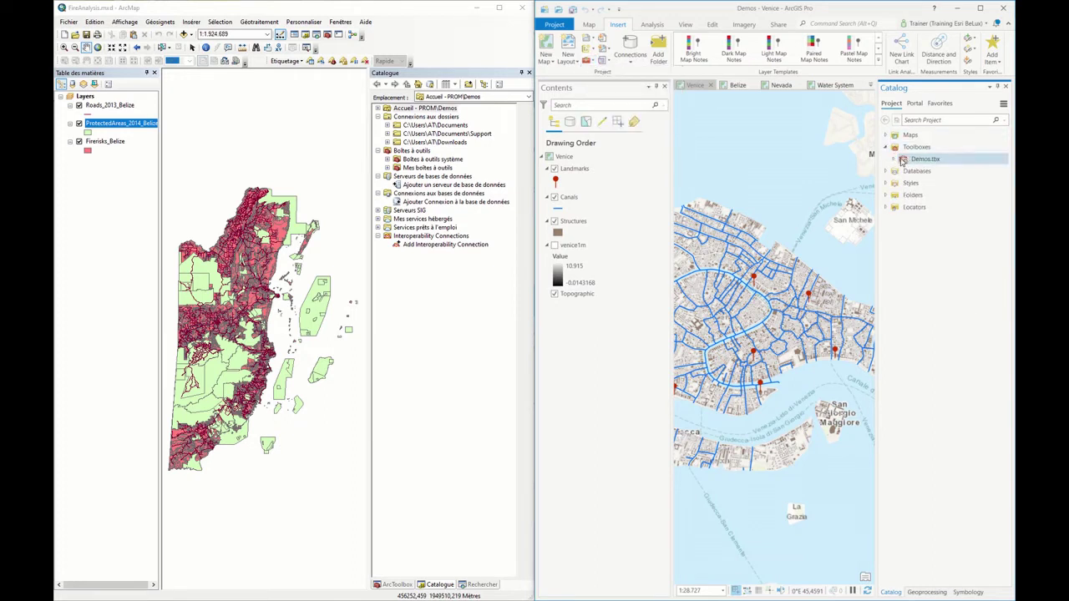
left_click(919, 592)
left_click(926, 123)
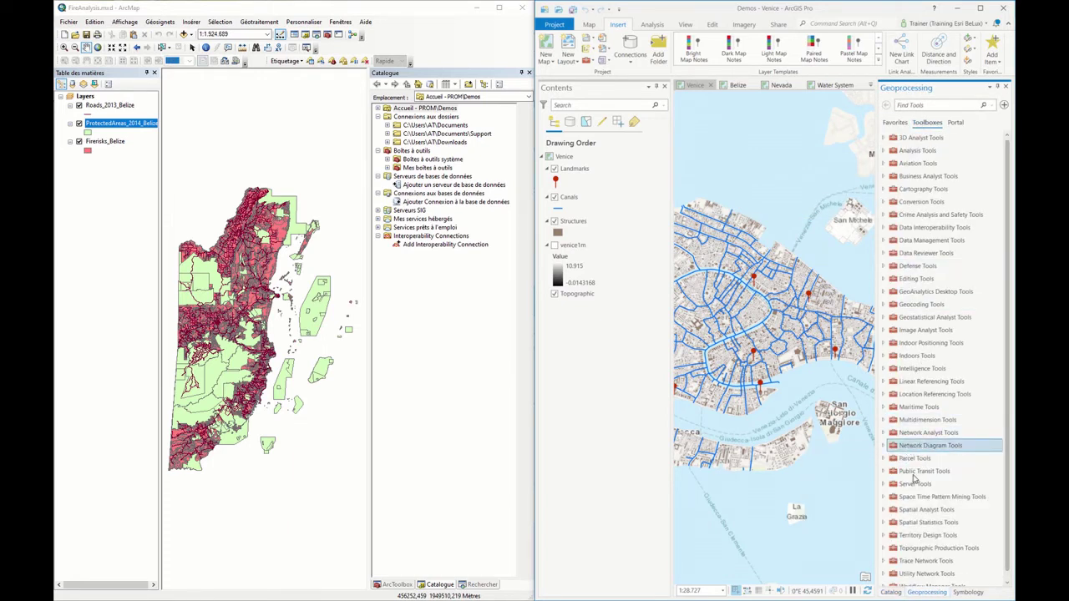
left_click(890, 592)
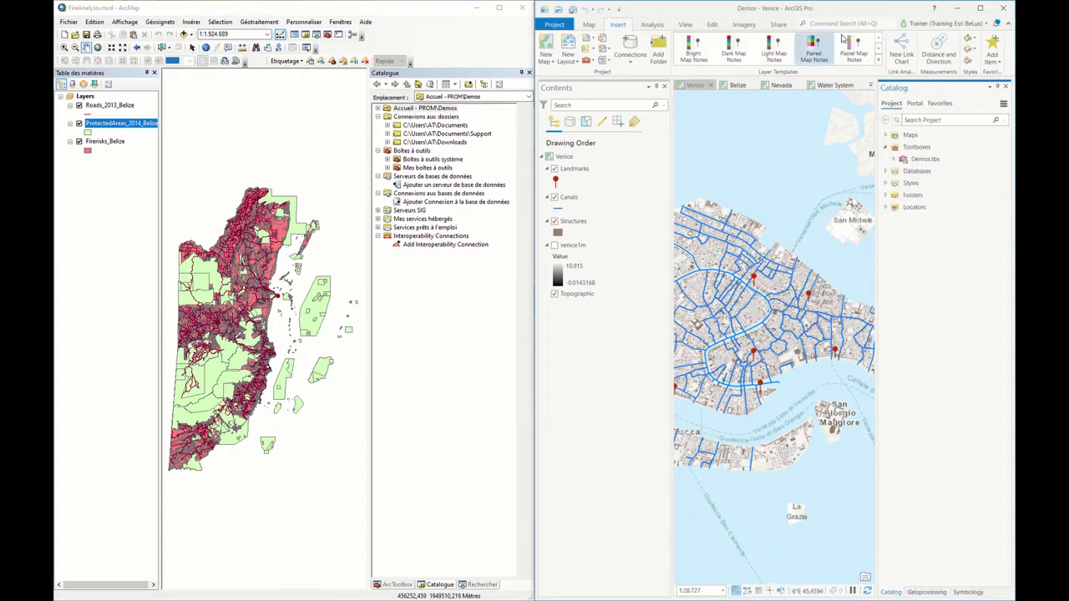
Maximize the ArcGIS Pro window and examine the Editing settings in the application options
left_click(980, 8)
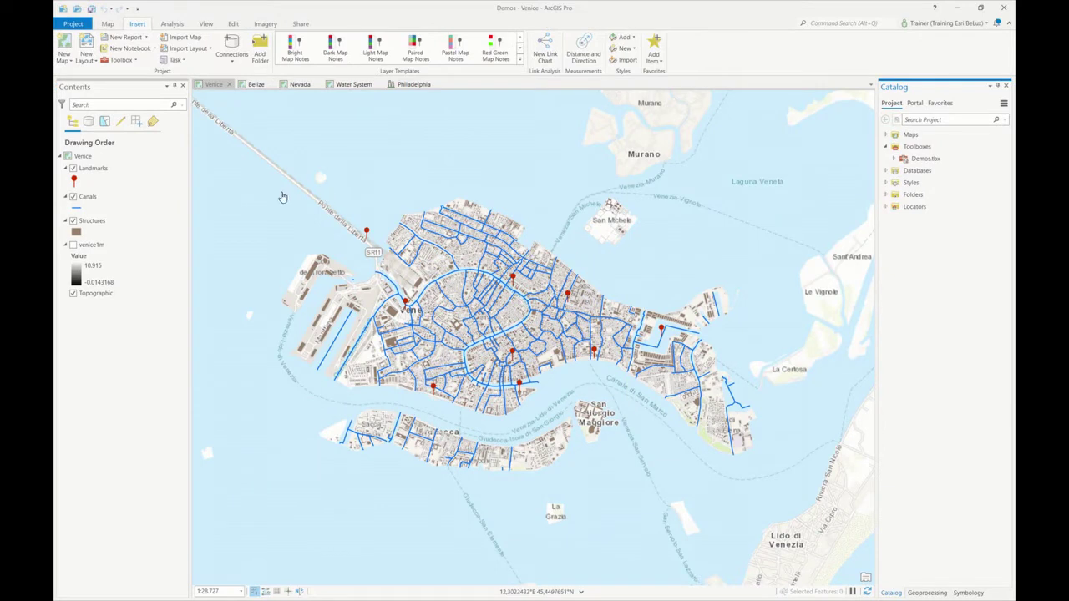
left_click(70, 25)
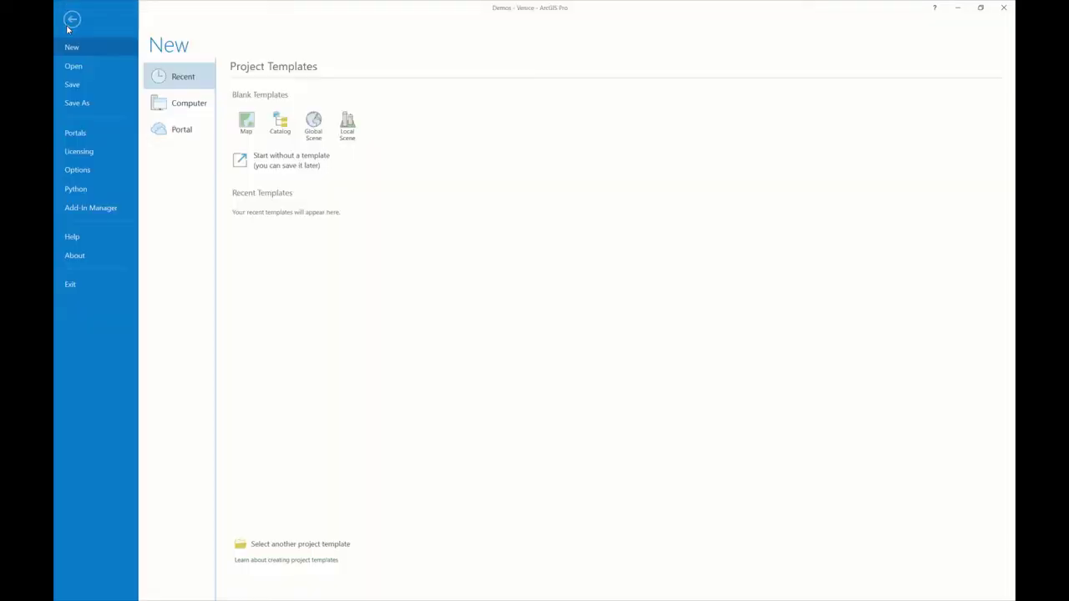
left_click(67, 171)
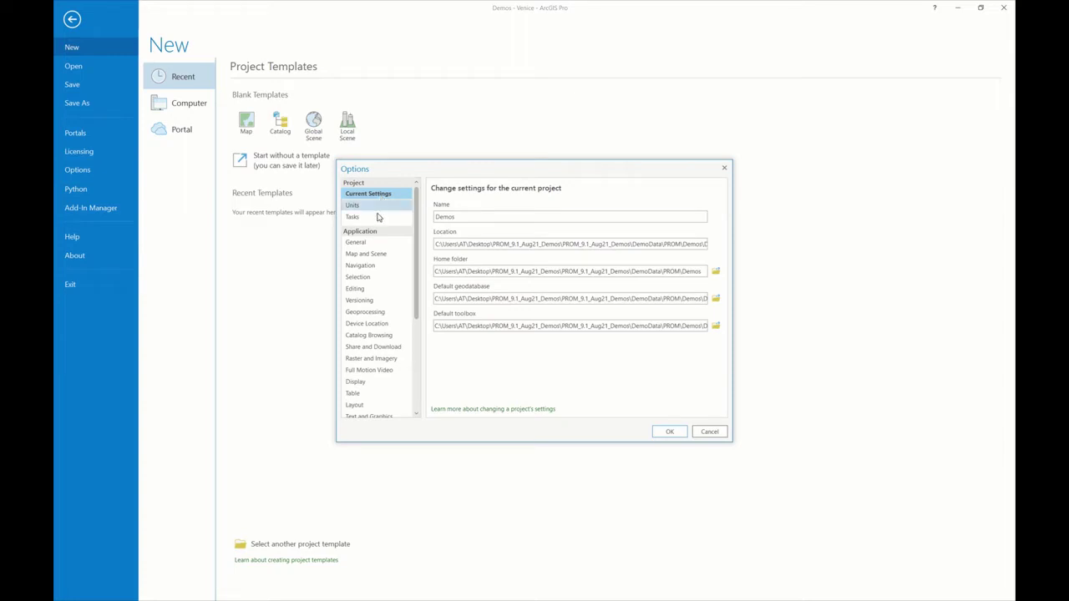
scroll(395, 258, "down", 1)
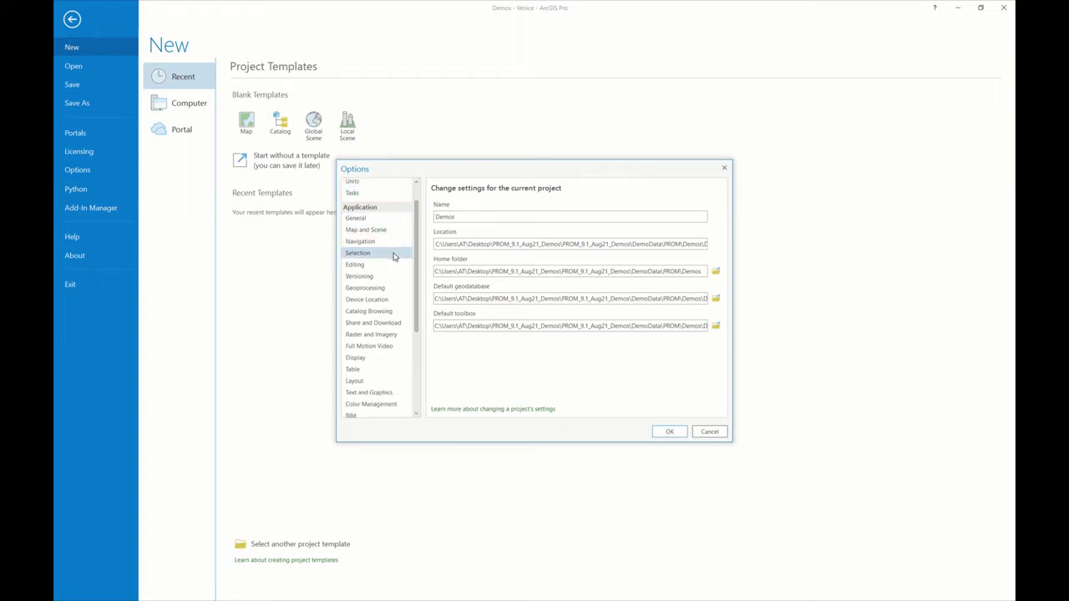
scroll(395, 257, "down", 1)
left_click(385, 241)
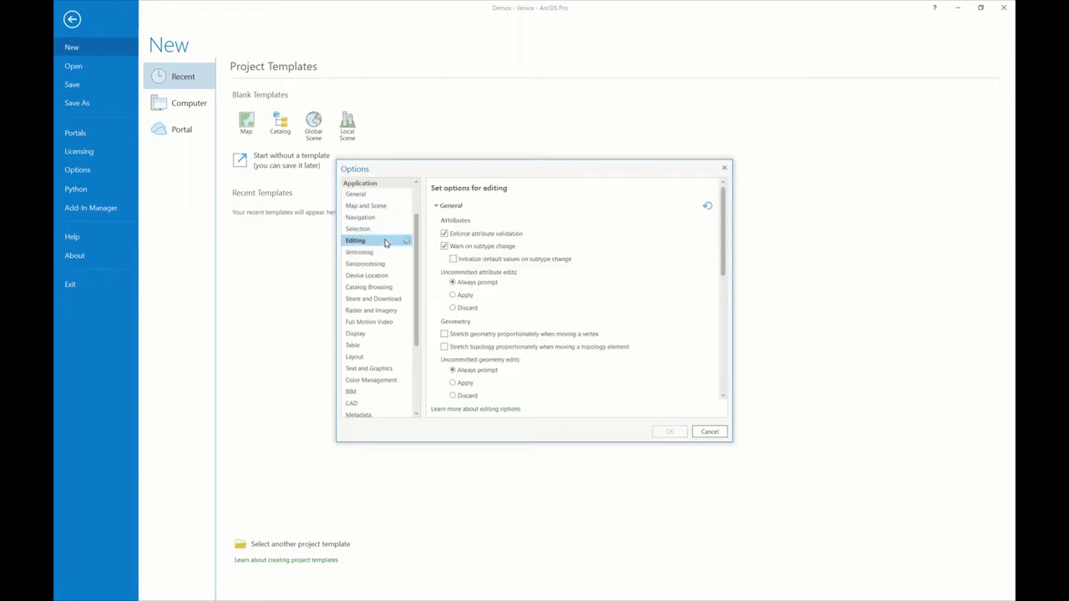
scroll(385, 241, "down", 4)
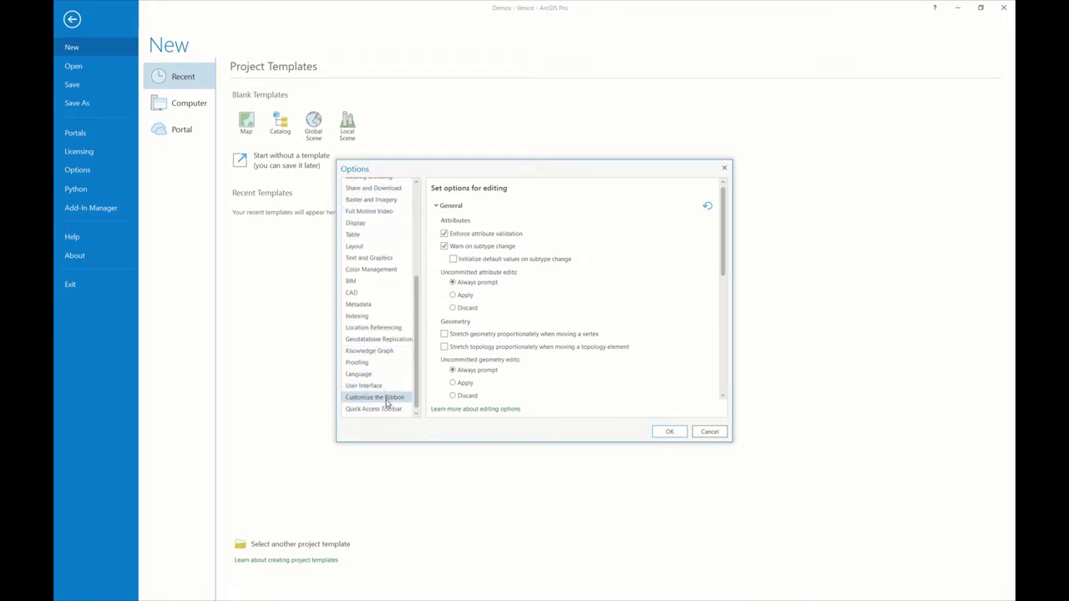
Examine the ribbon customization options, including the command sources, the popular commands and the groups under Web
left_click(386, 398)
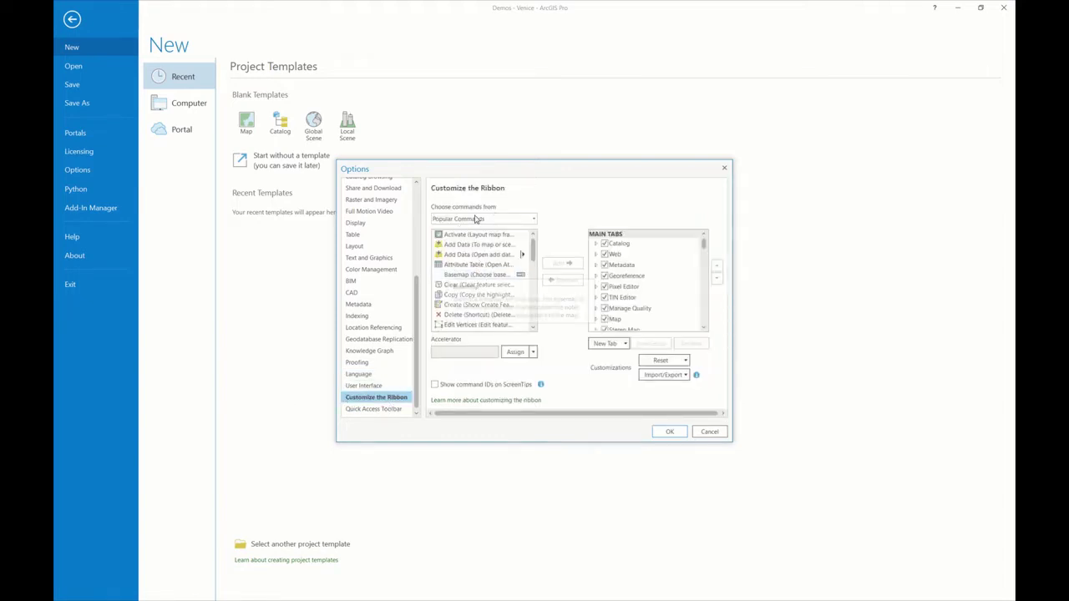
left_click(534, 220)
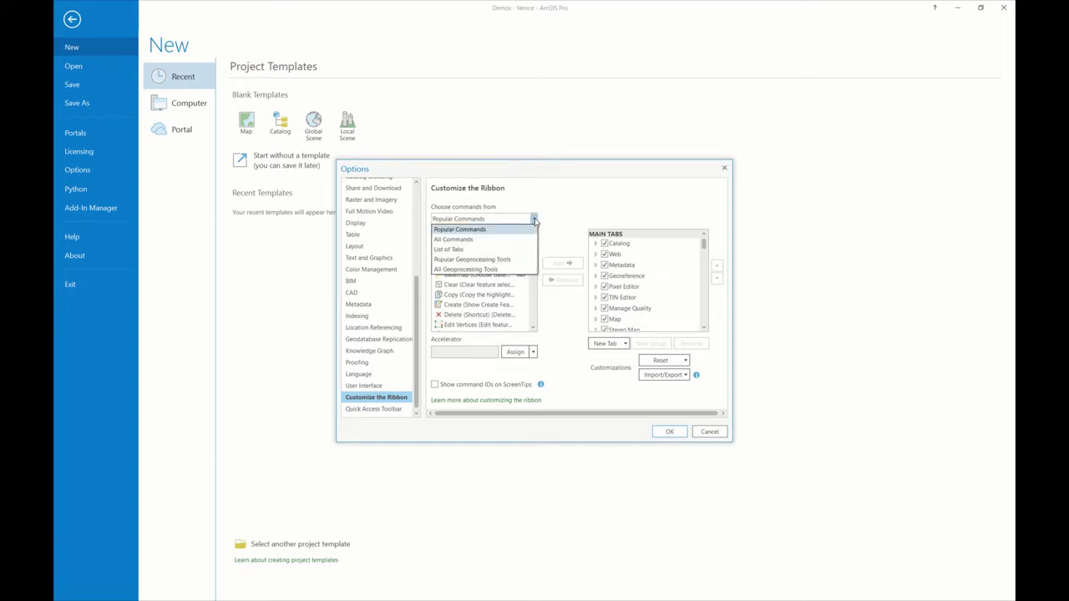
left_click(535, 220)
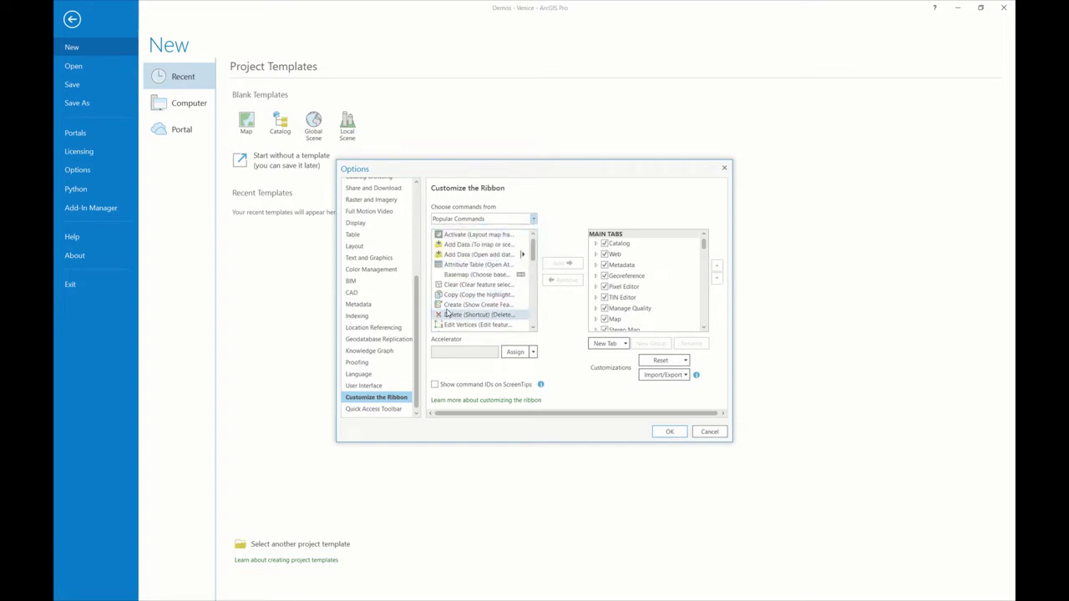
scroll(479, 301, "down", 2)
scroll(477, 306, "down", 2)
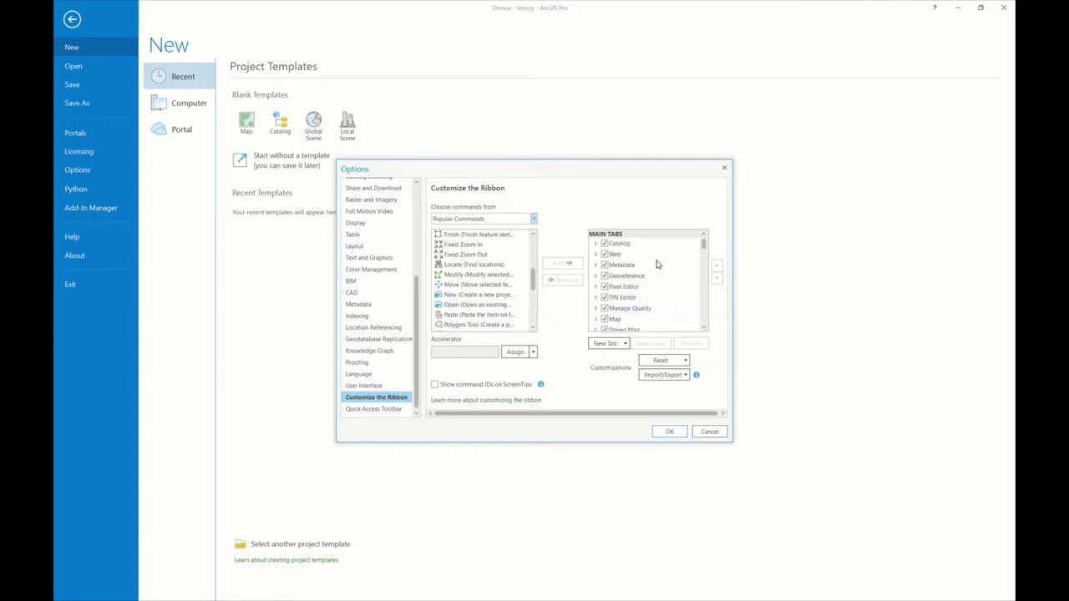
left_click(596, 254)
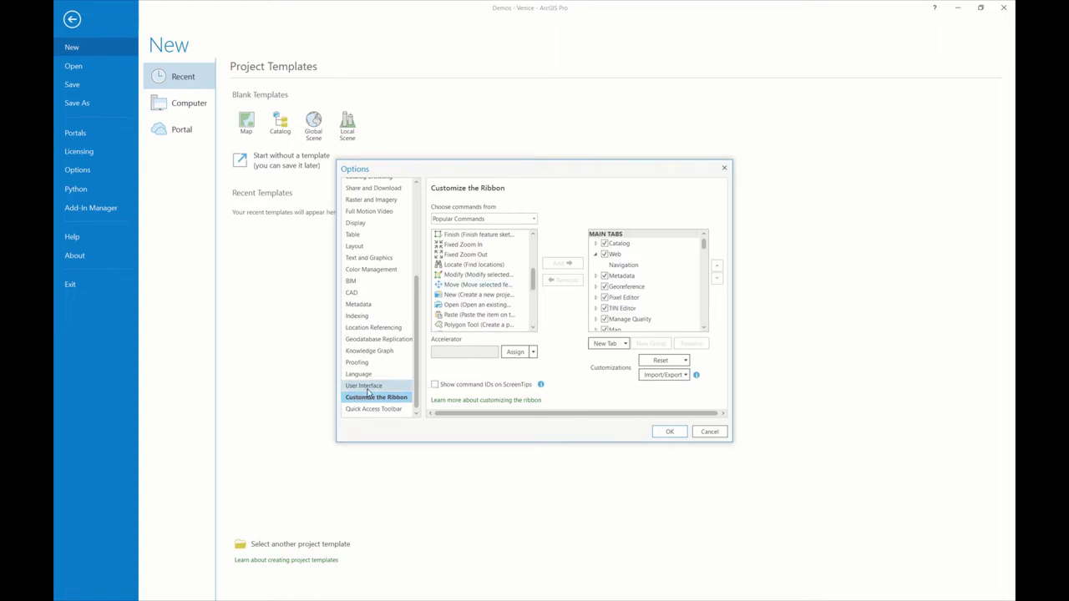
Examine the User Interface options, accept the Options dialog and return to the Venice map
left_click(367, 388)
scroll(587, 322, "down", 1)
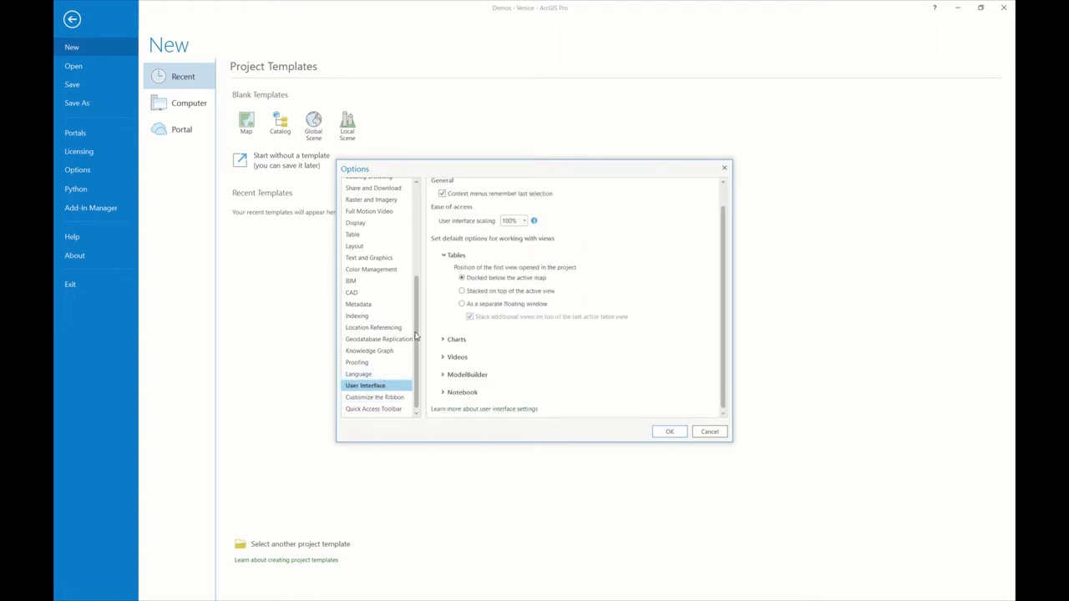
scroll(398, 334, "up", 1)
scroll(397, 331, "up", 5)
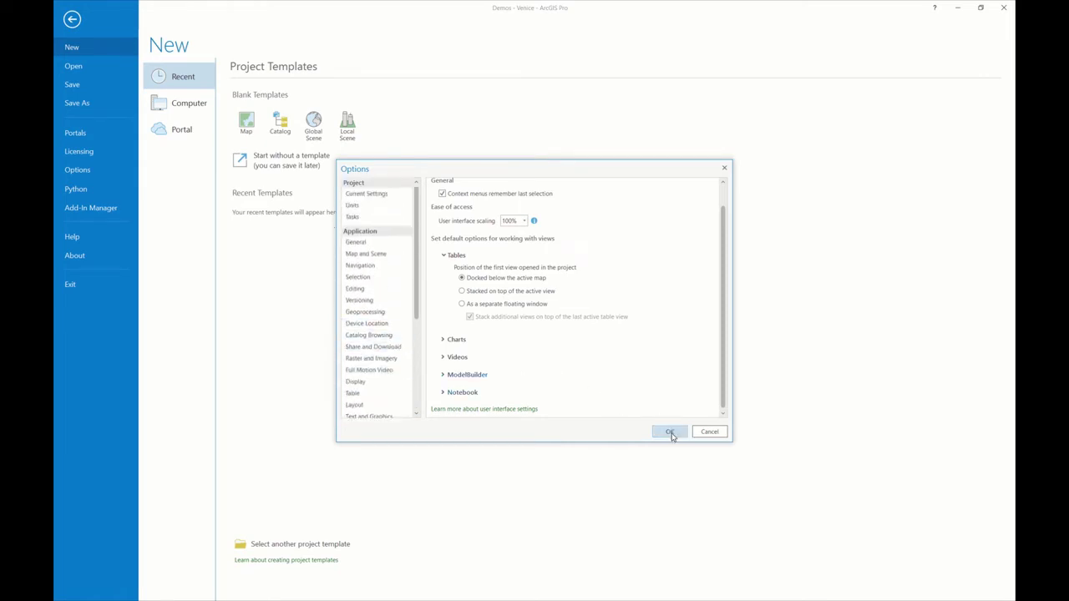
left_click(670, 433)
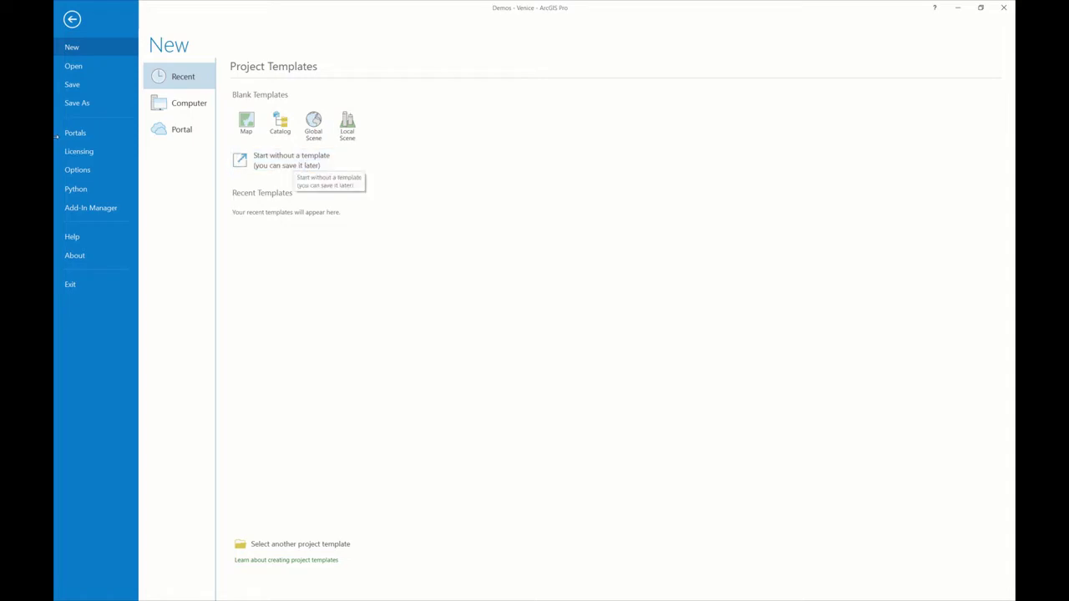
left_click(71, 21)
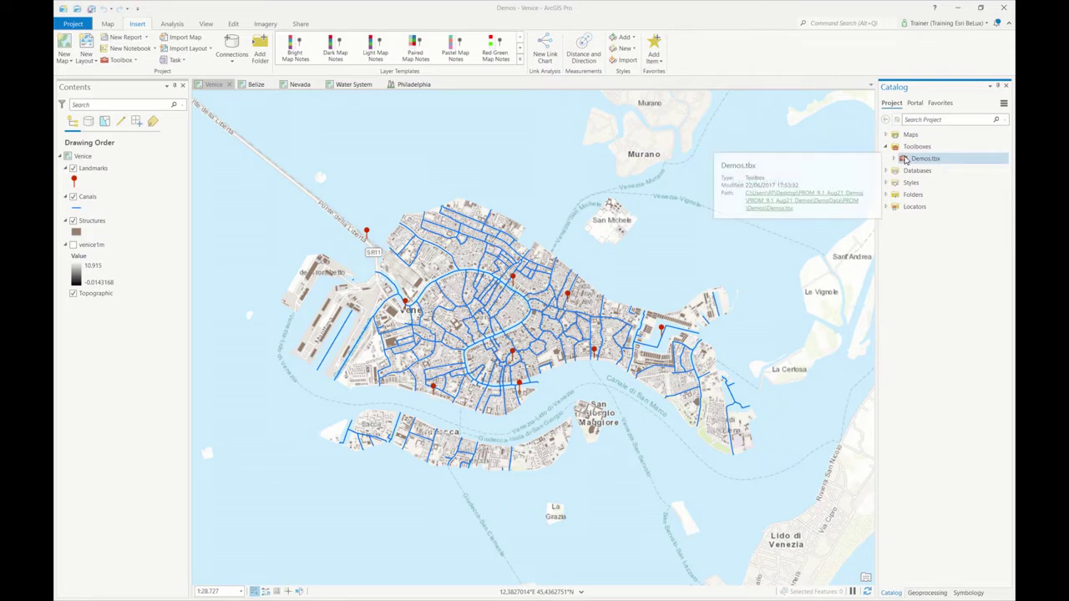
View the project's Belize and Nevada maps and return to the Venice map
left_click(222, 84)
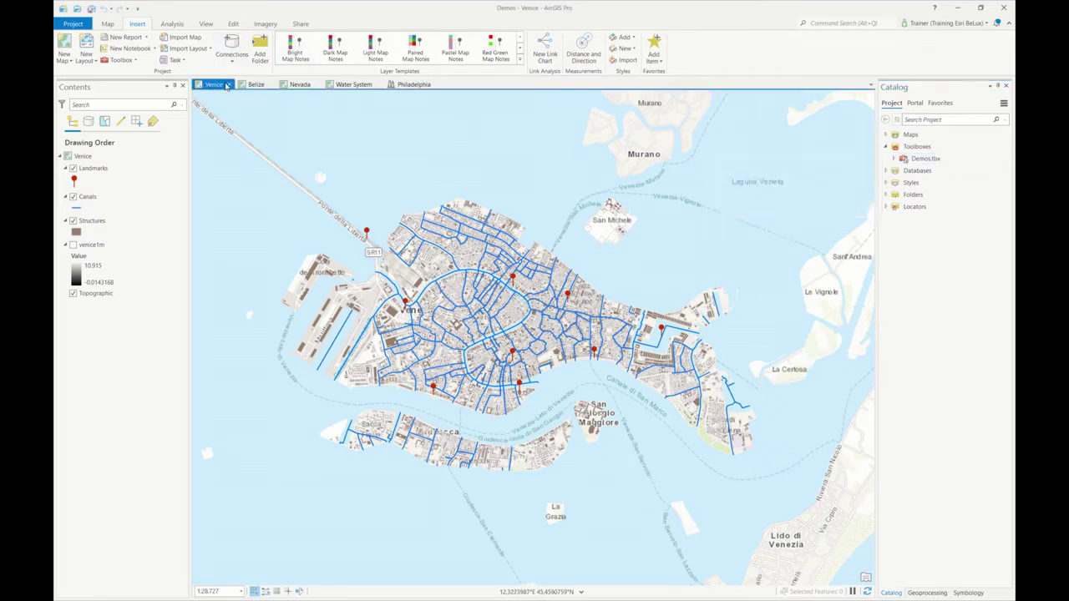
left_click(252, 84)
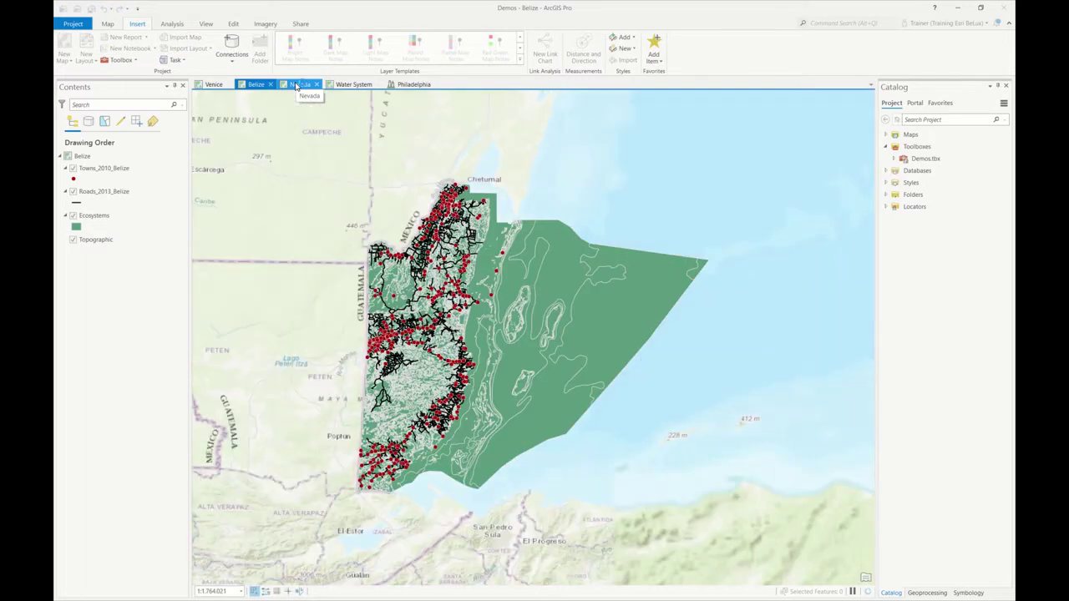
left_click(295, 85)
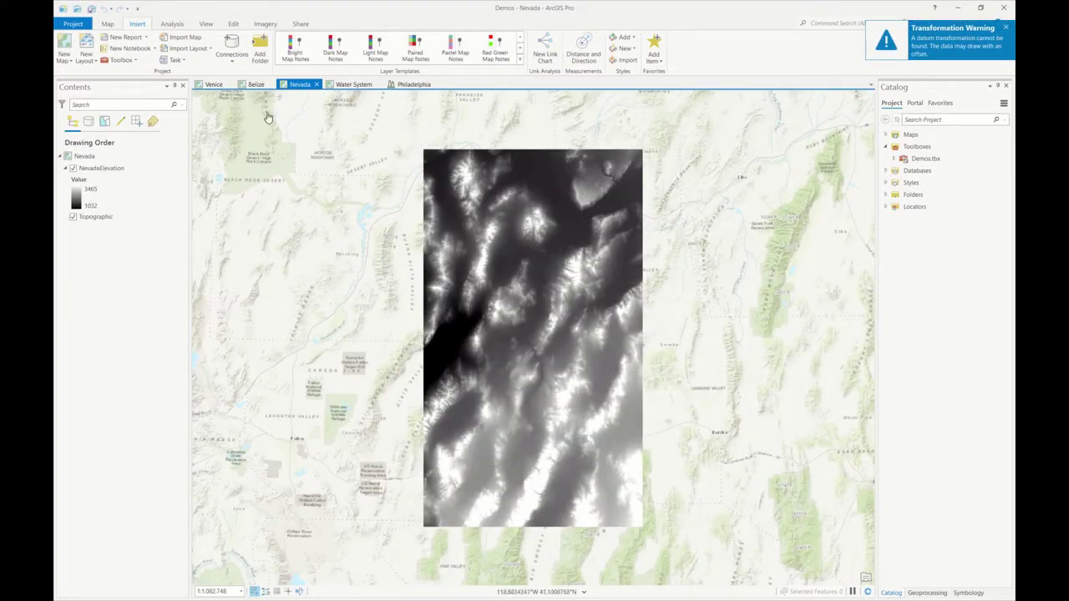
left_click(213, 85)
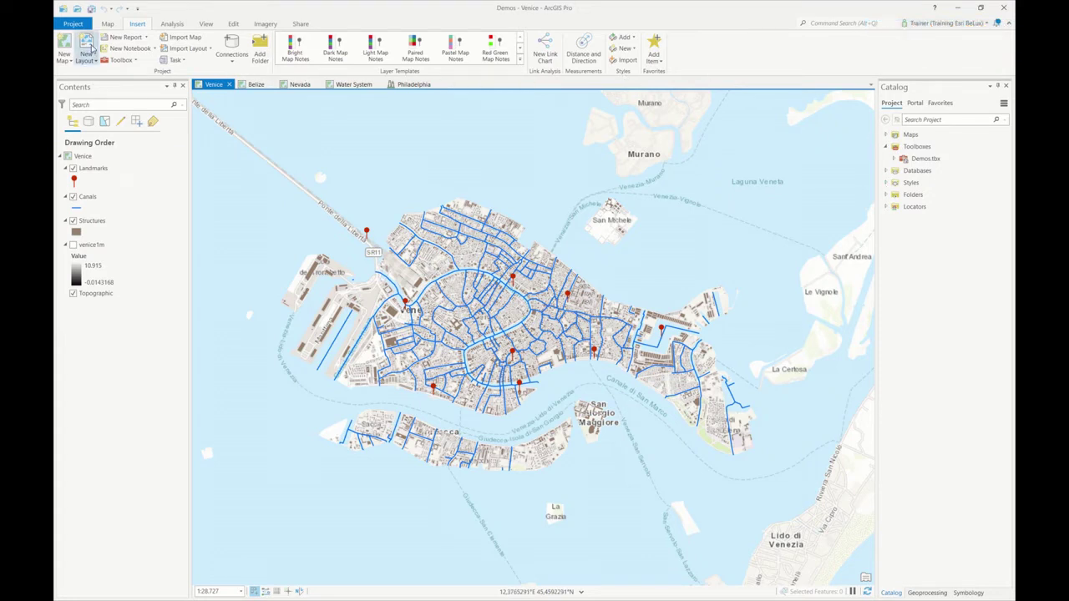
Create a new ISO landscape A4 layout and locate it among the project's layouts in the catalog
left_click(86, 57)
left_click(169, 194)
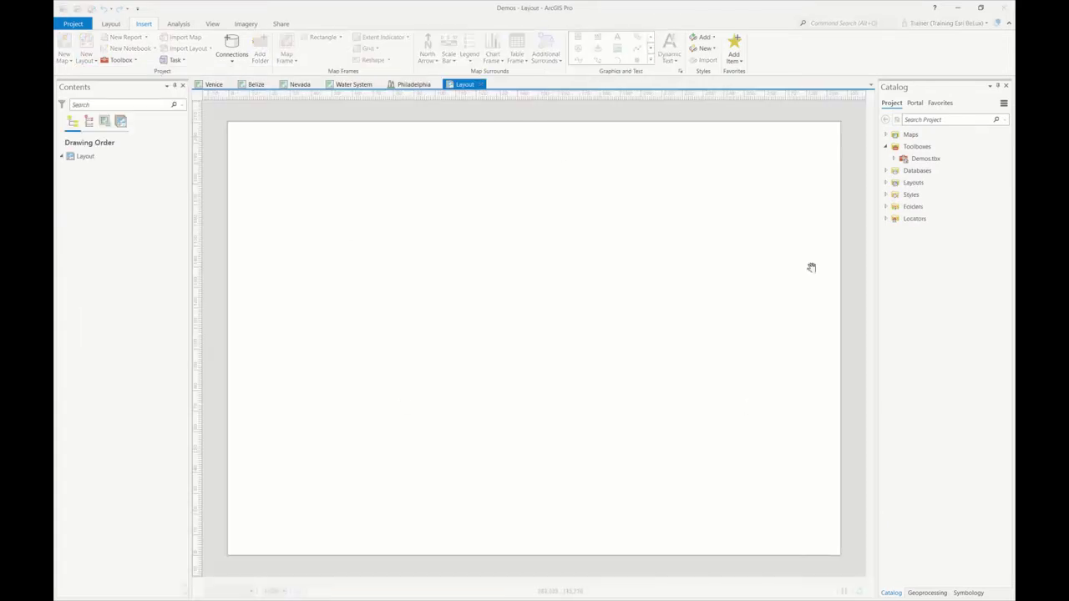
left_click(887, 183)
left_click(911, 185)
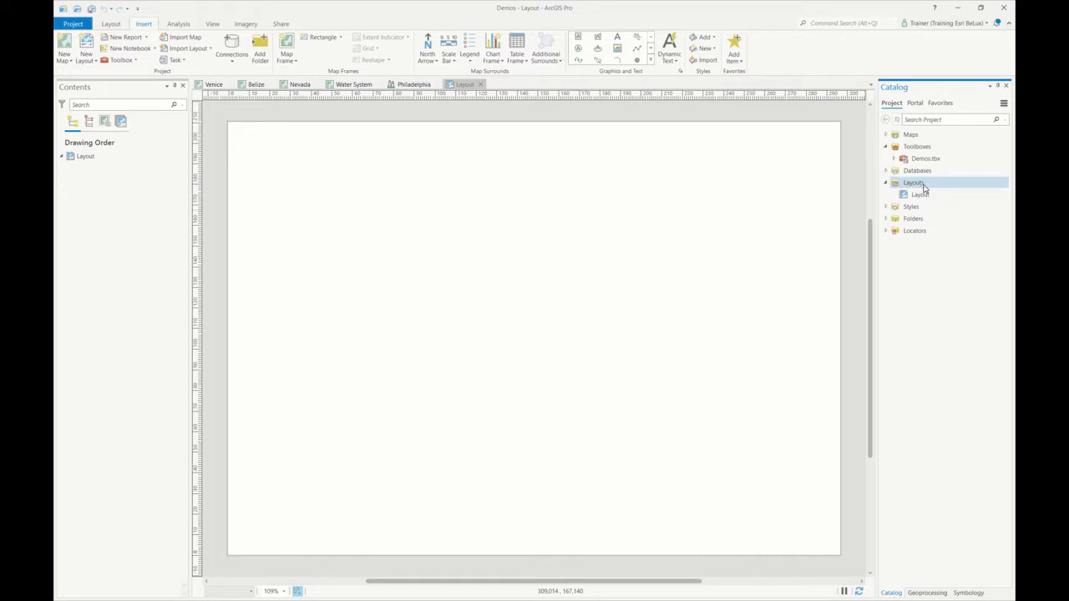
left_click(917, 195)
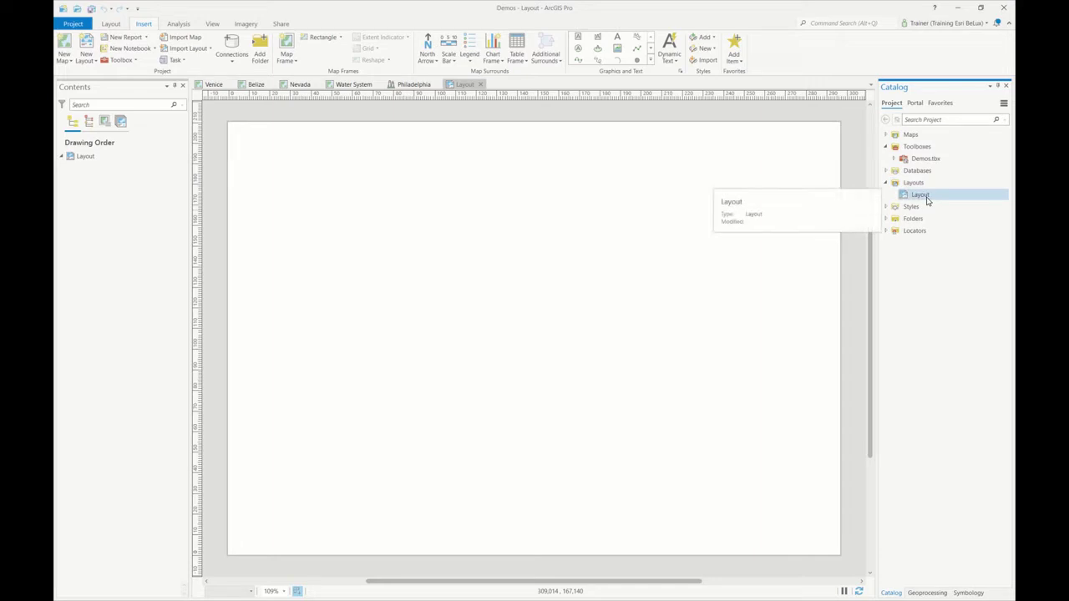
Add a second layout with an ISO landscape A2 page of 420 mm x 594 mm
left_click(86, 55)
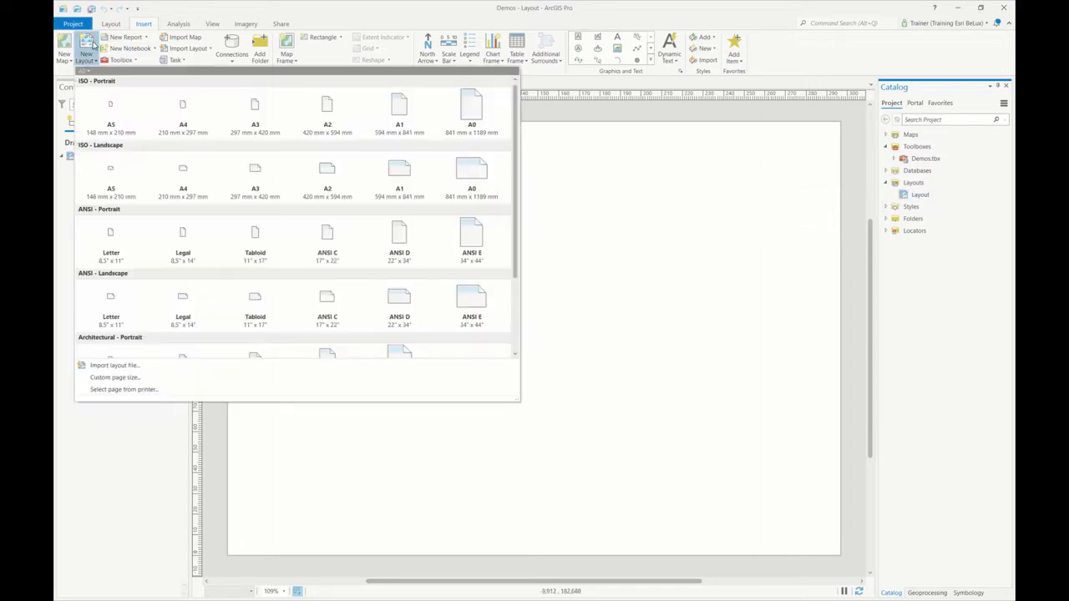
left_click(326, 180)
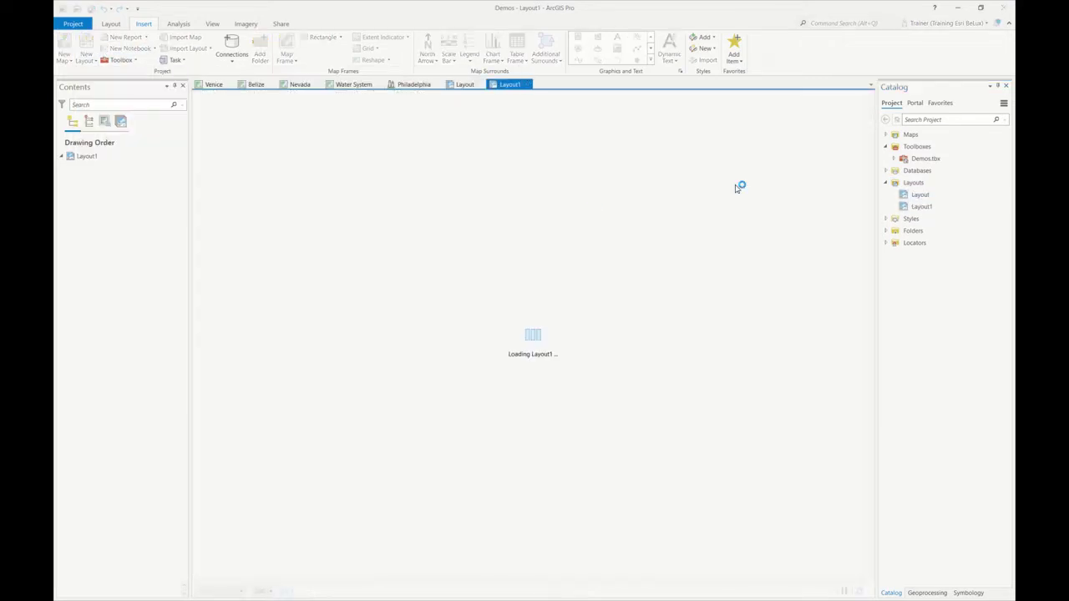
left_click(923, 208)
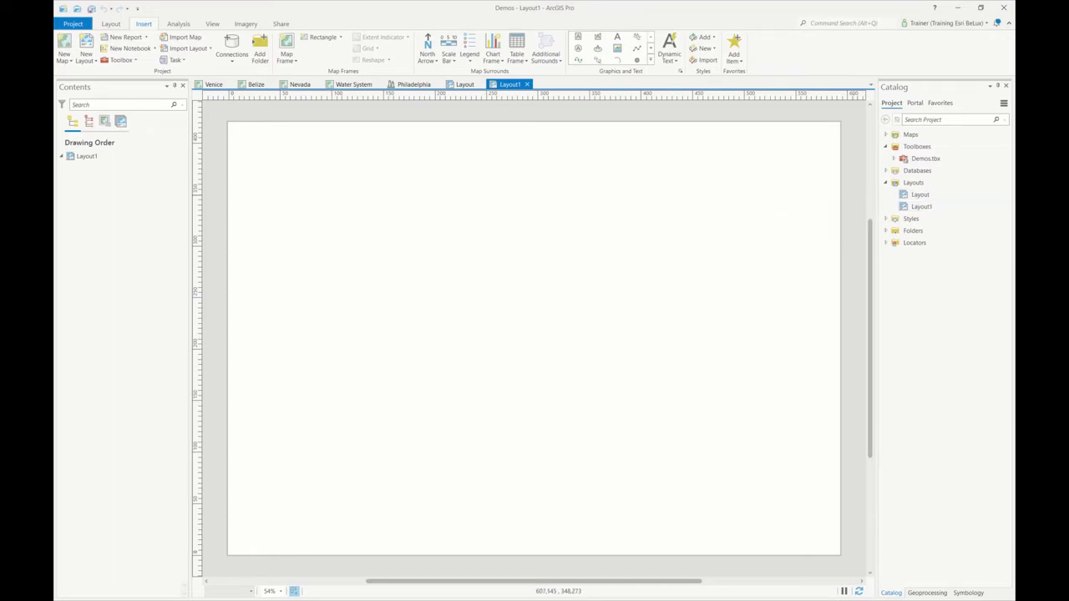
Switch to ArcMap to view its single-map document, minimize it and return to the Venice map in ArcGIS Pro
key("alt+Tab")
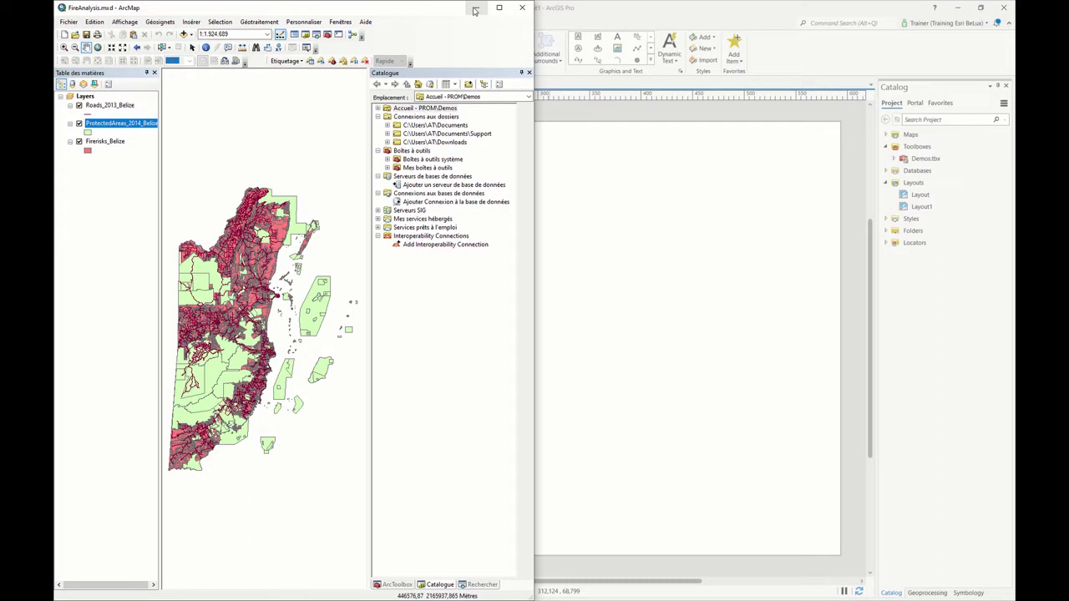
left_click(474, 8)
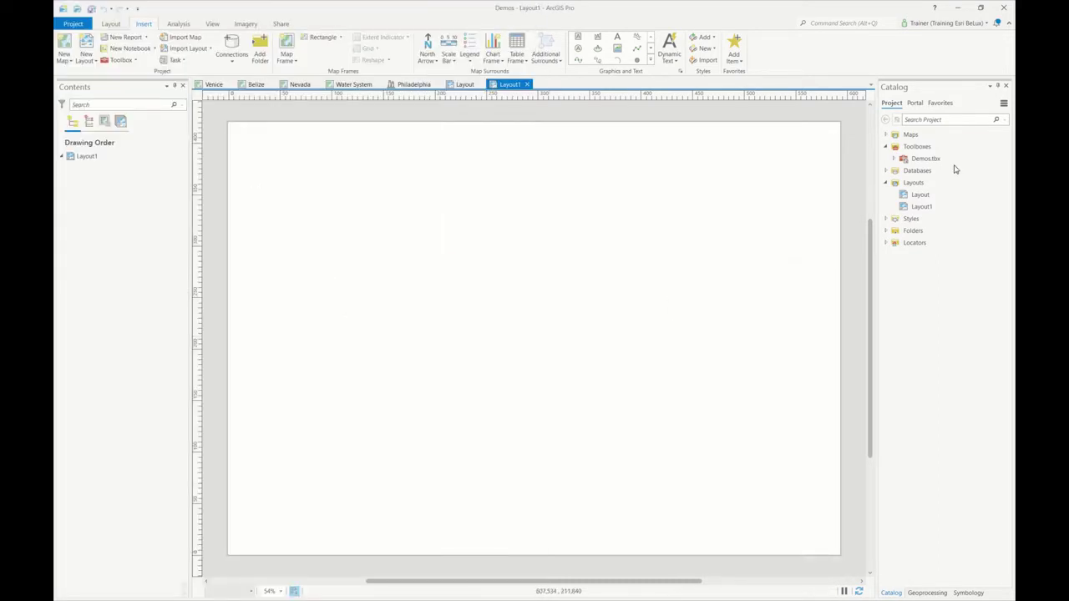
left_click(210, 87)
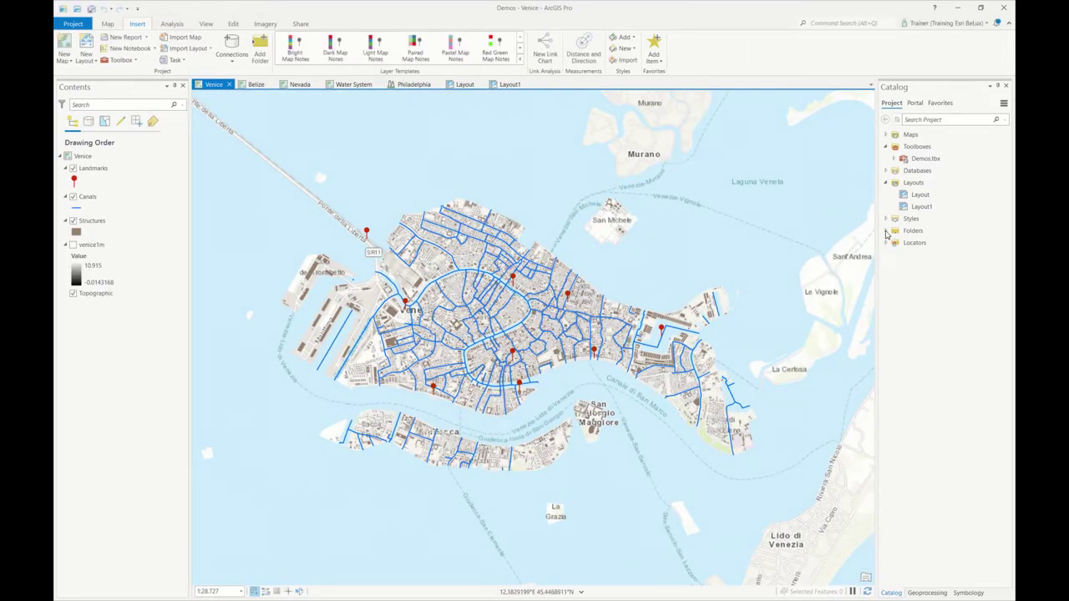
Examine the project's folder connections, the commands offered for folders, and the available locators
left_click(887, 232)
right_click(910, 233)
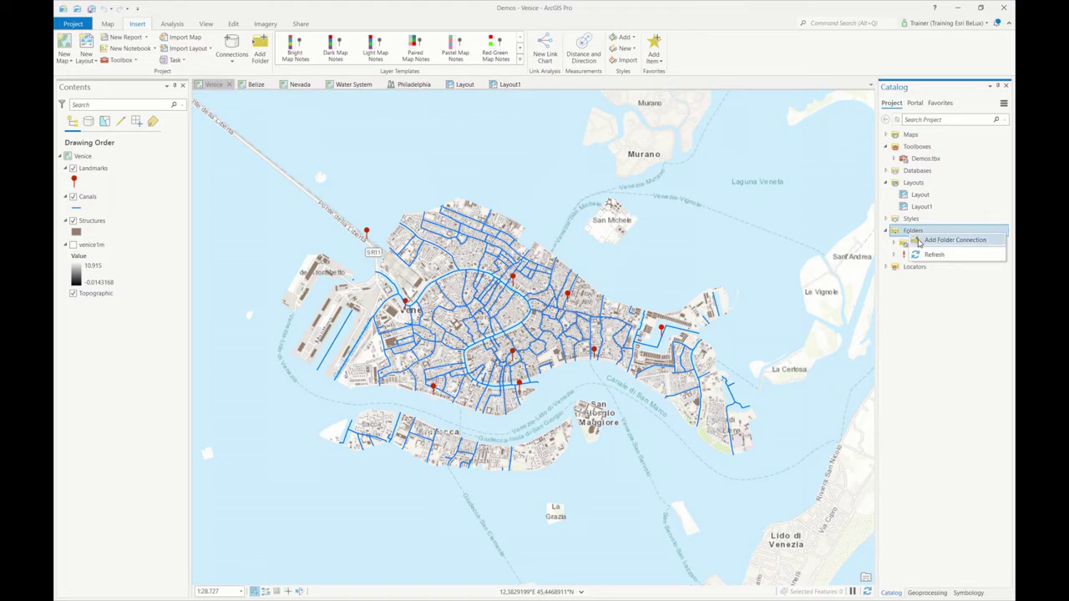
left_click(915, 347)
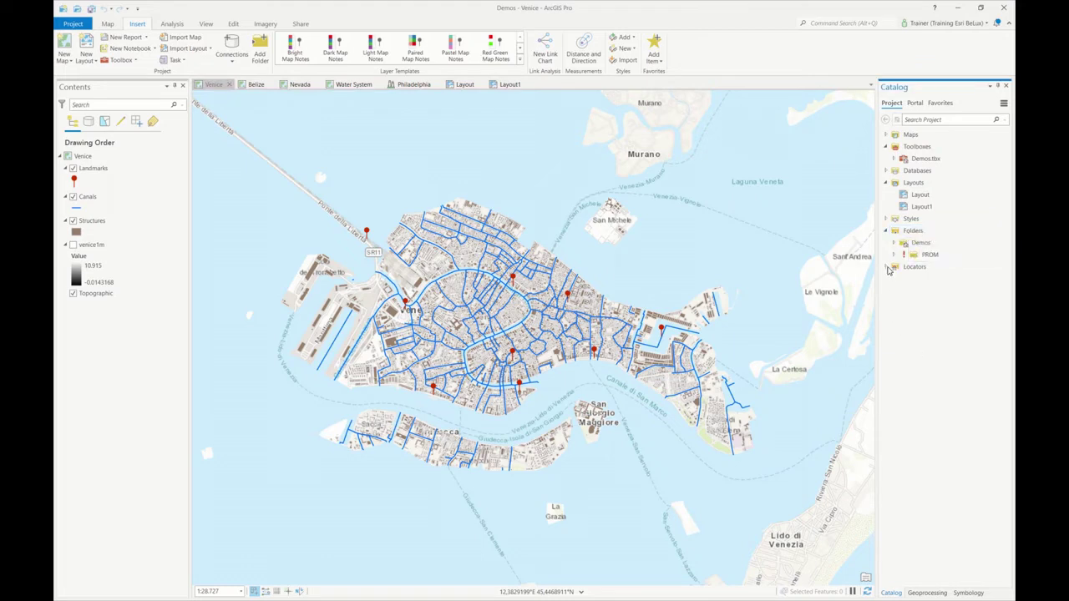
left_click(887, 267)
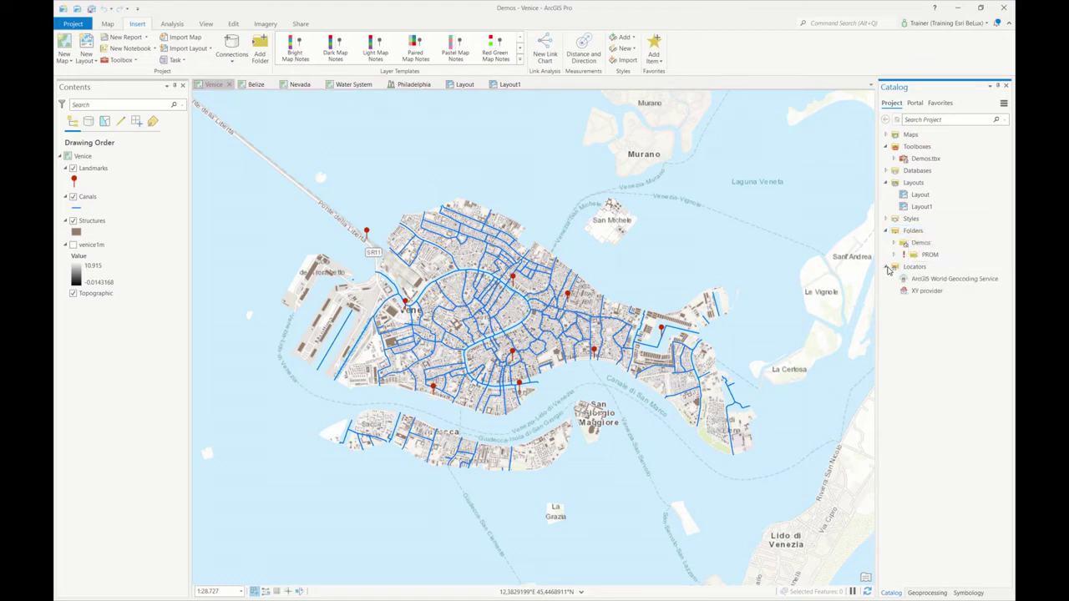
Examine the commands for databases, the contents of the Demos.gdb geodatabase and the list of project maps
left_click(886, 170)
right_click(914, 174)
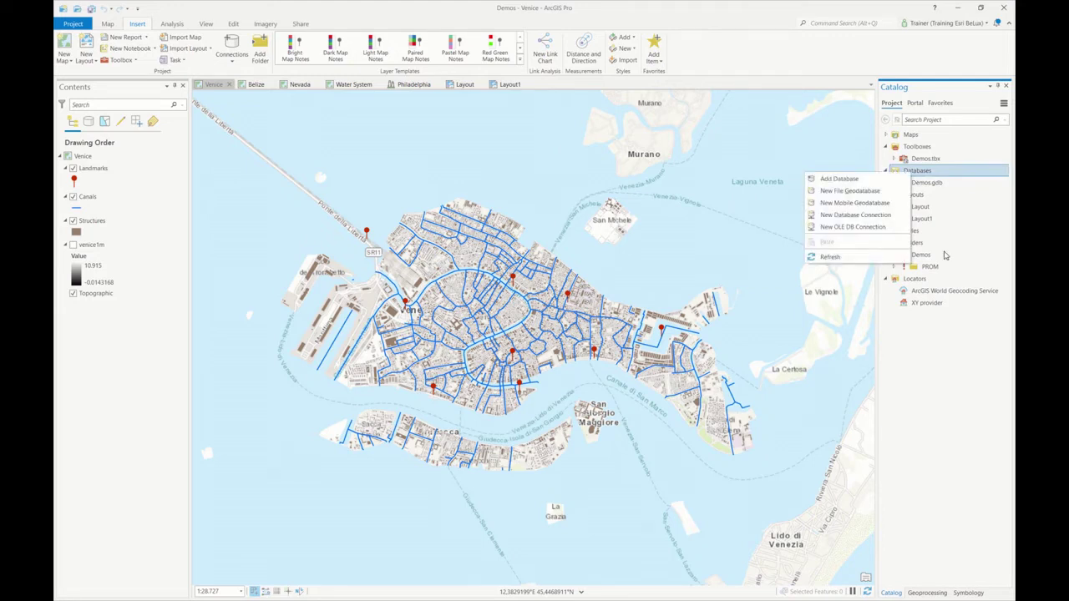
left_click(935, 388)
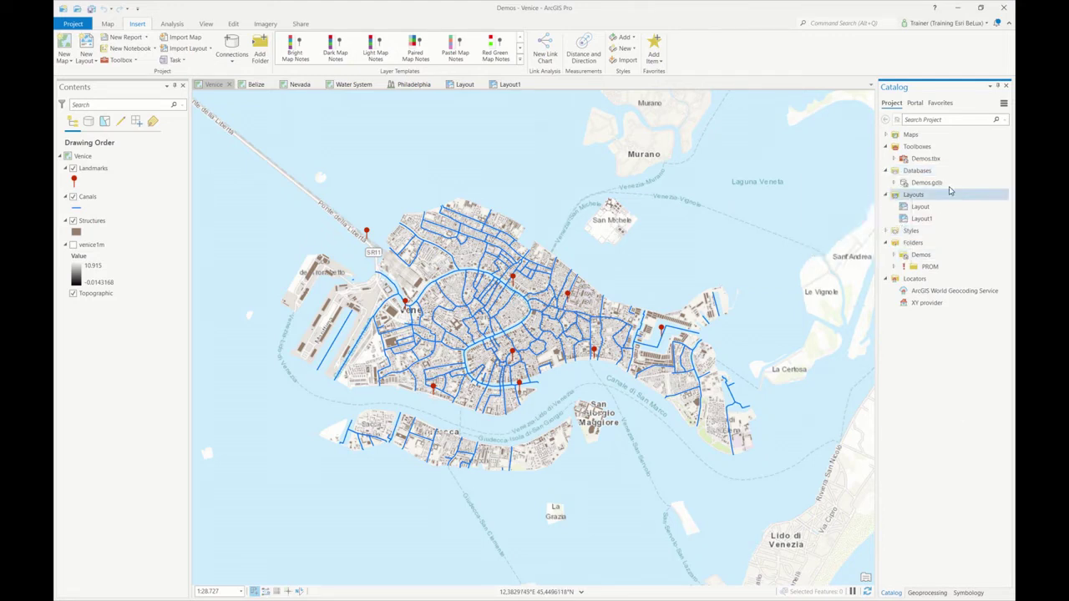
mouse_move(947, 184)
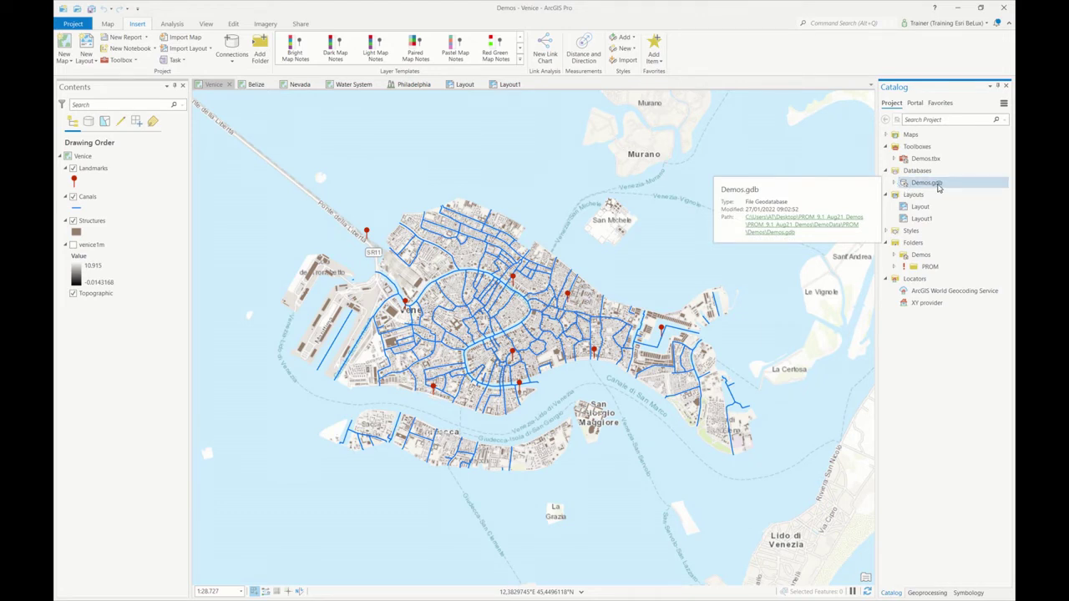
left_click(894, 183)
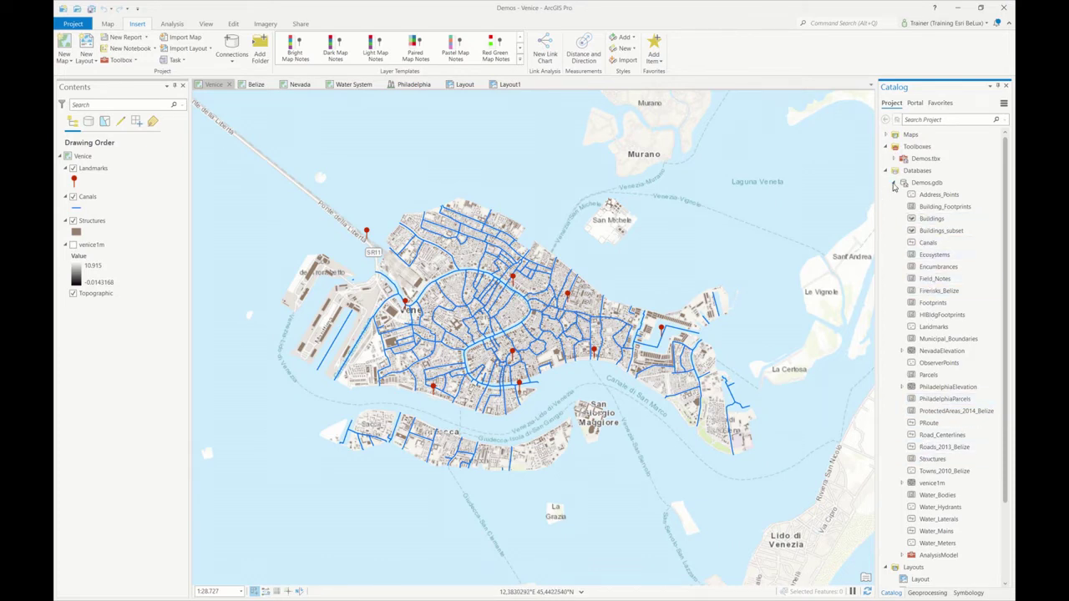
left_click(893, 183)
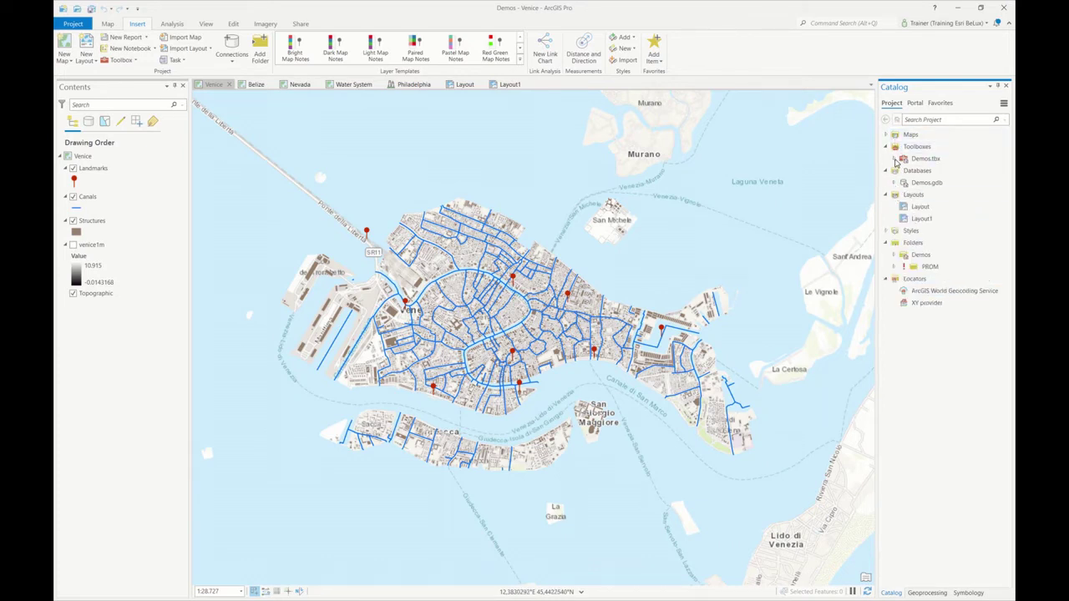
left_click(904, 170)
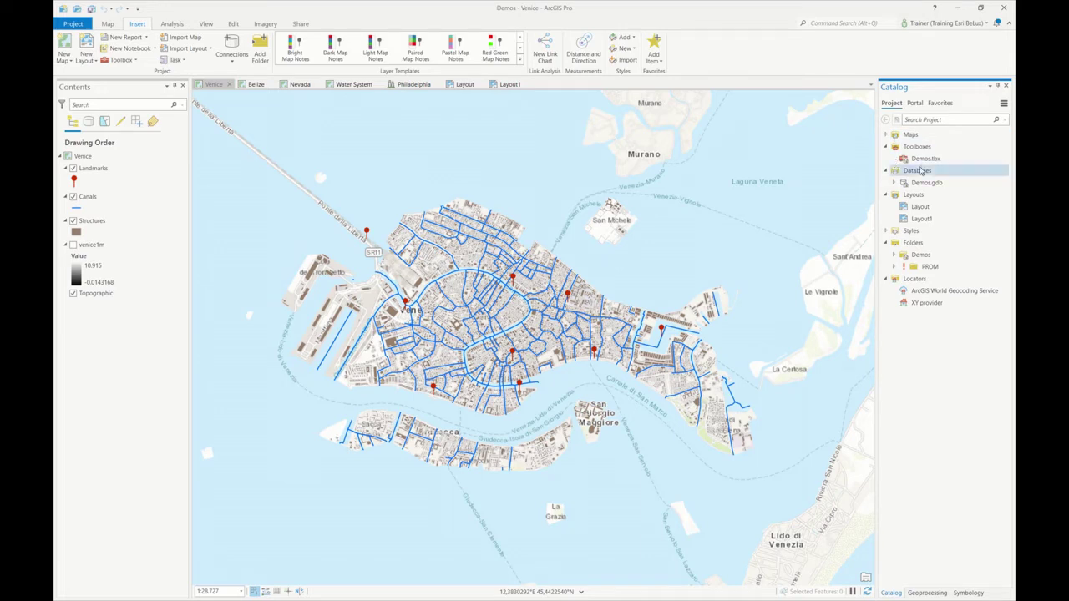
left_click(886, 134)
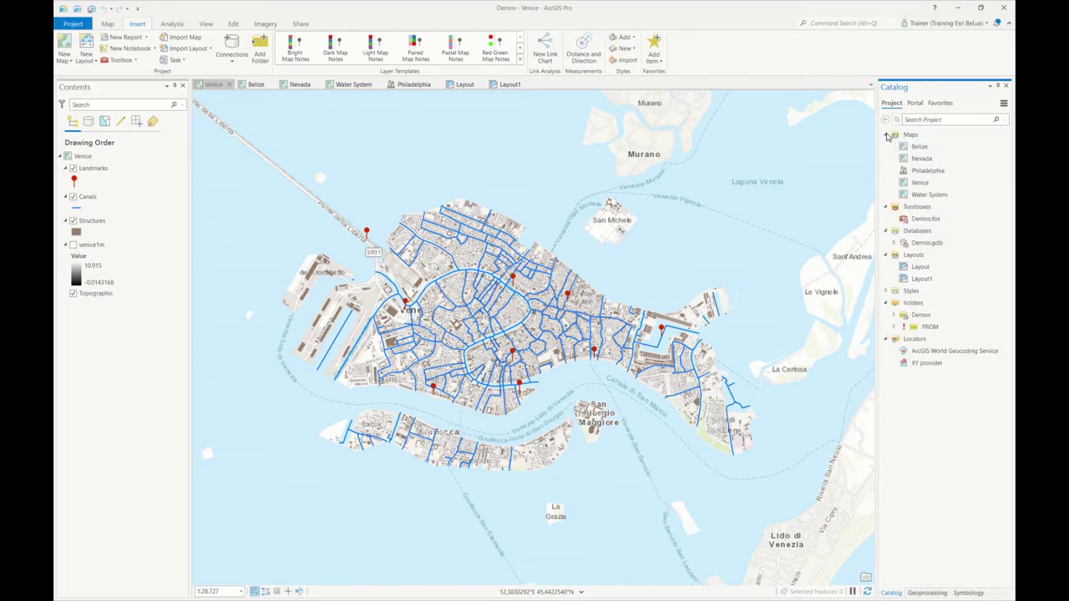
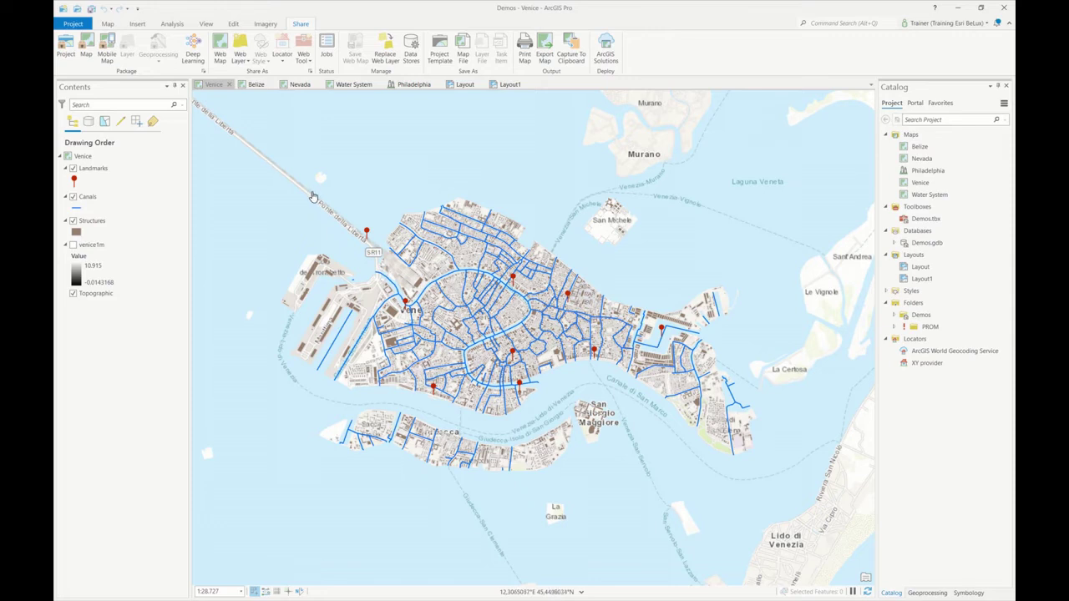
Examine the print settings for the Venice map, plus its export settings and available export file types
left_click(526, 62)
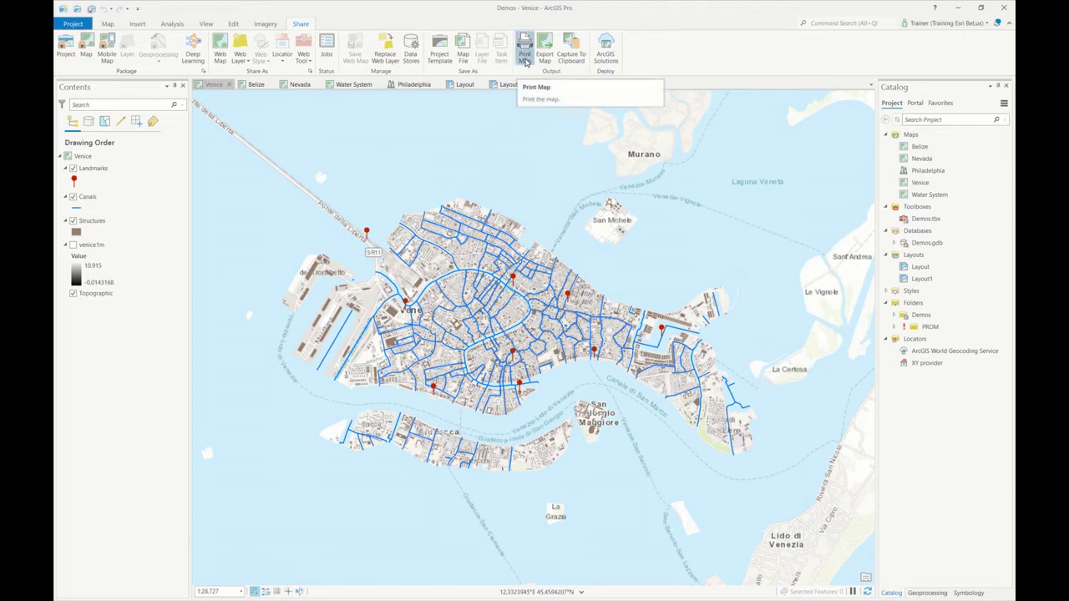
left_click(535, 87)
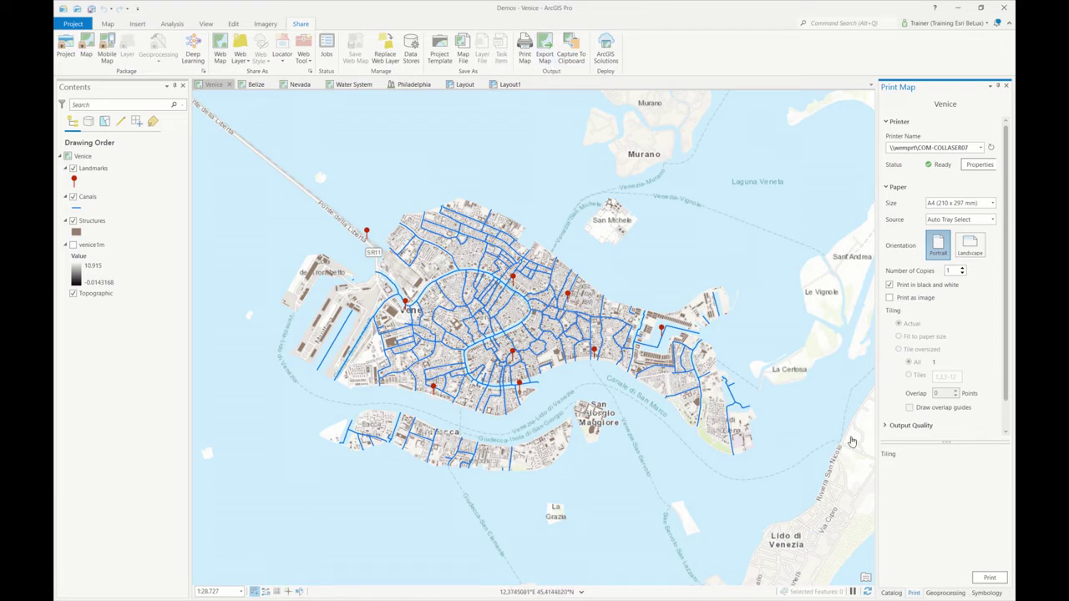
left_click(544, 55)
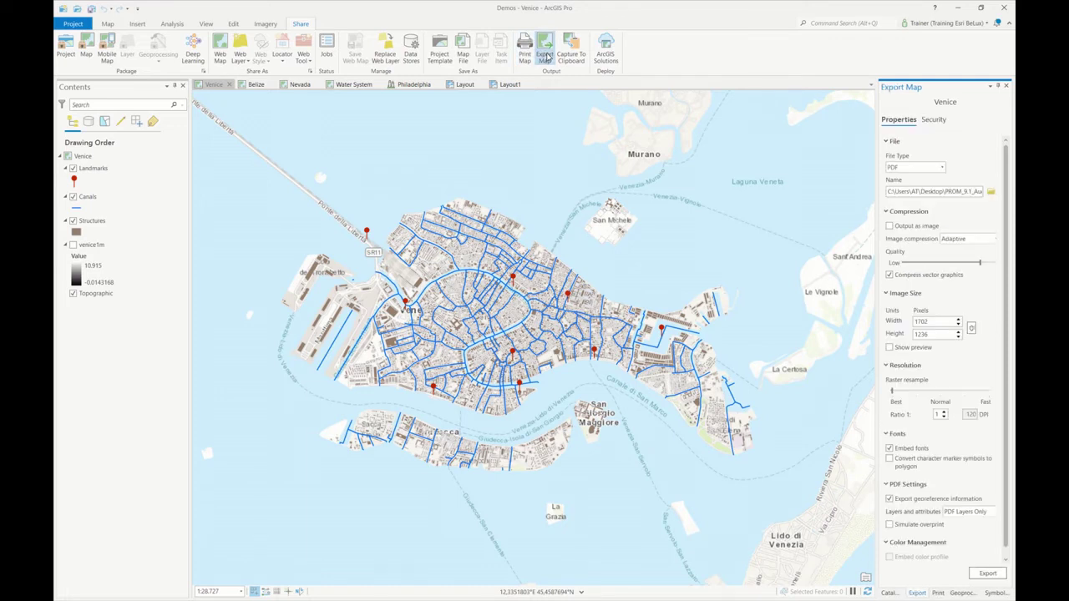
left_click(942, 167)
left_click(943, 168)
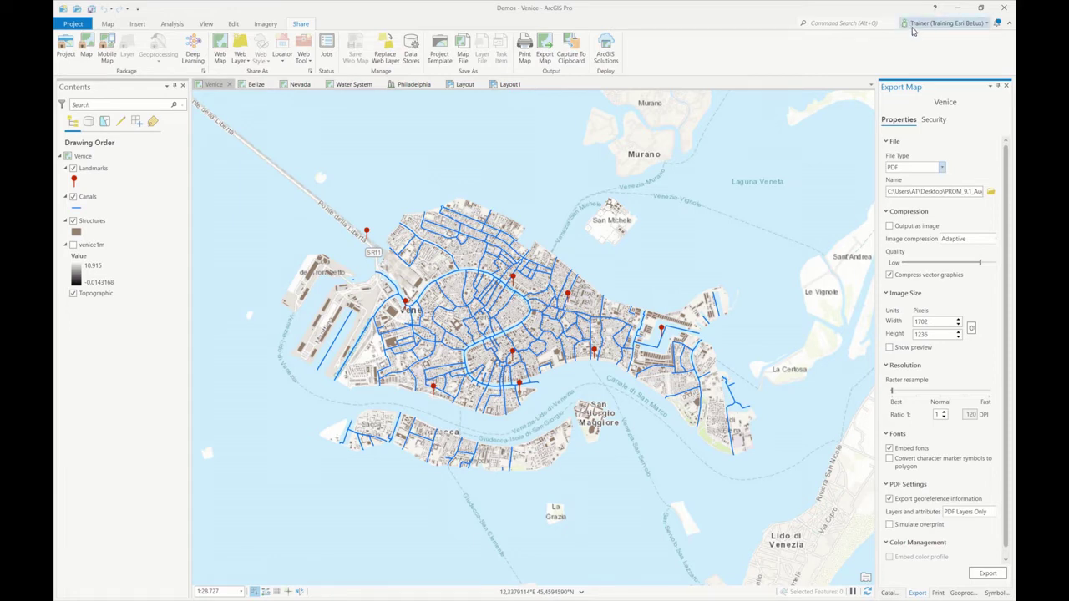
Examine the account's sign-in options and the portal connections, open and cancel Add Portal, and return to the Venice map
left_click(987, 23)
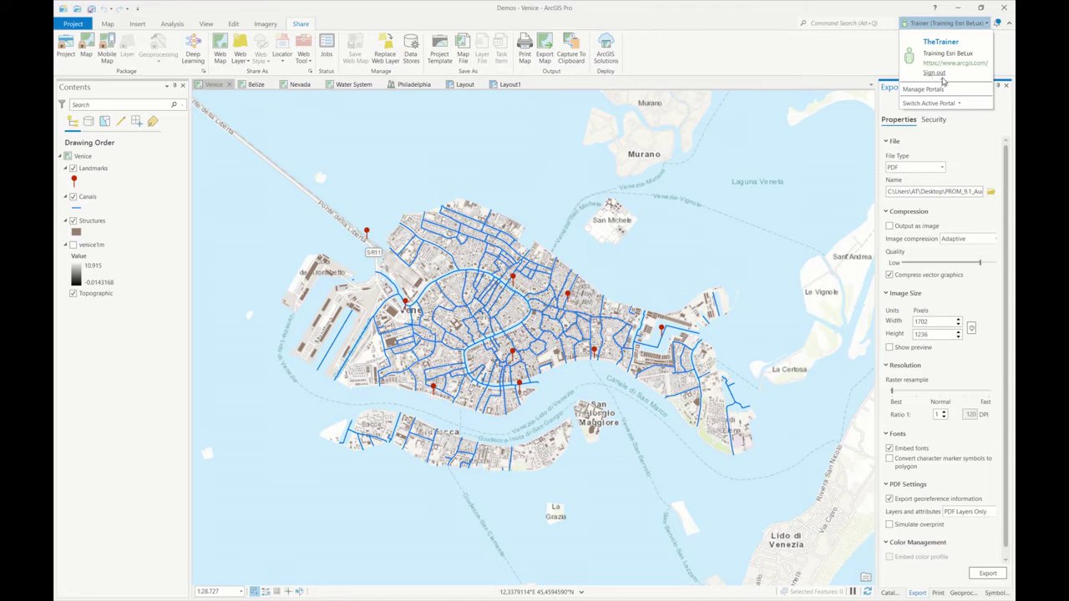
left_click(73, 23)
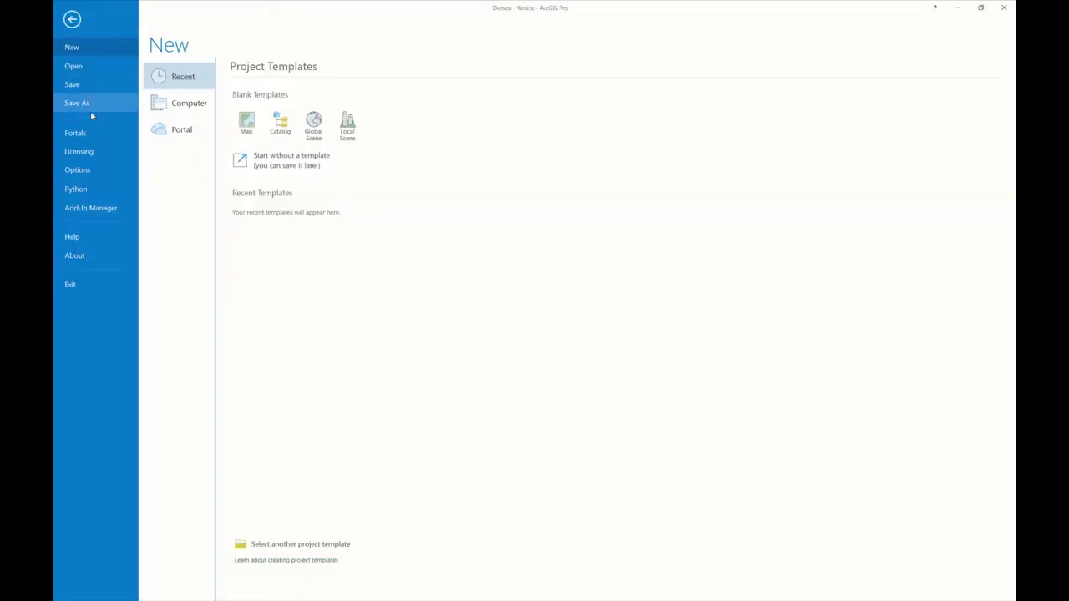
left_click(92, 131)
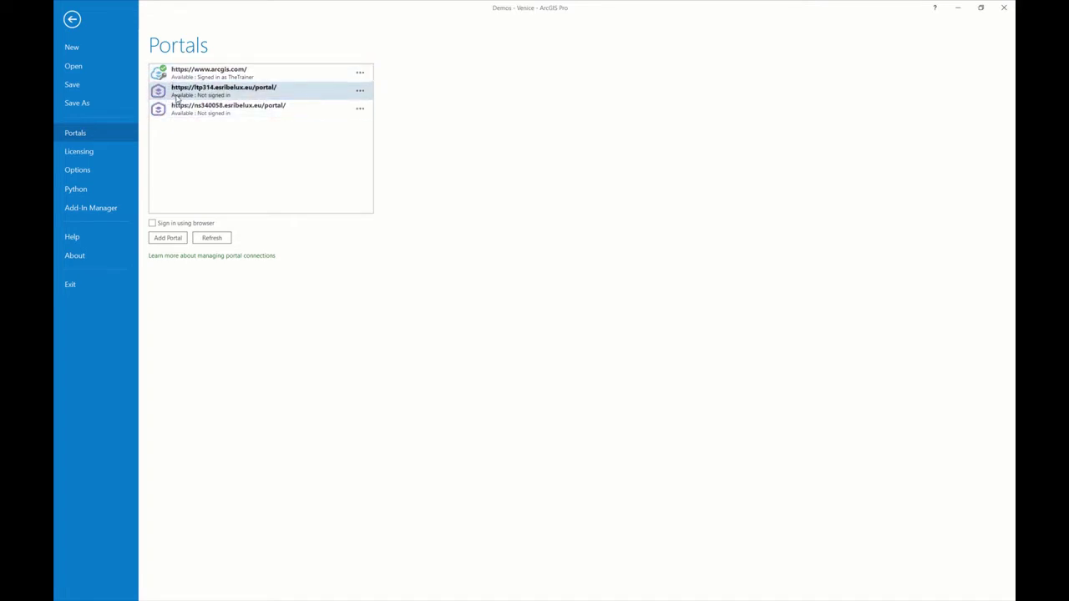
left_click(168, 240)
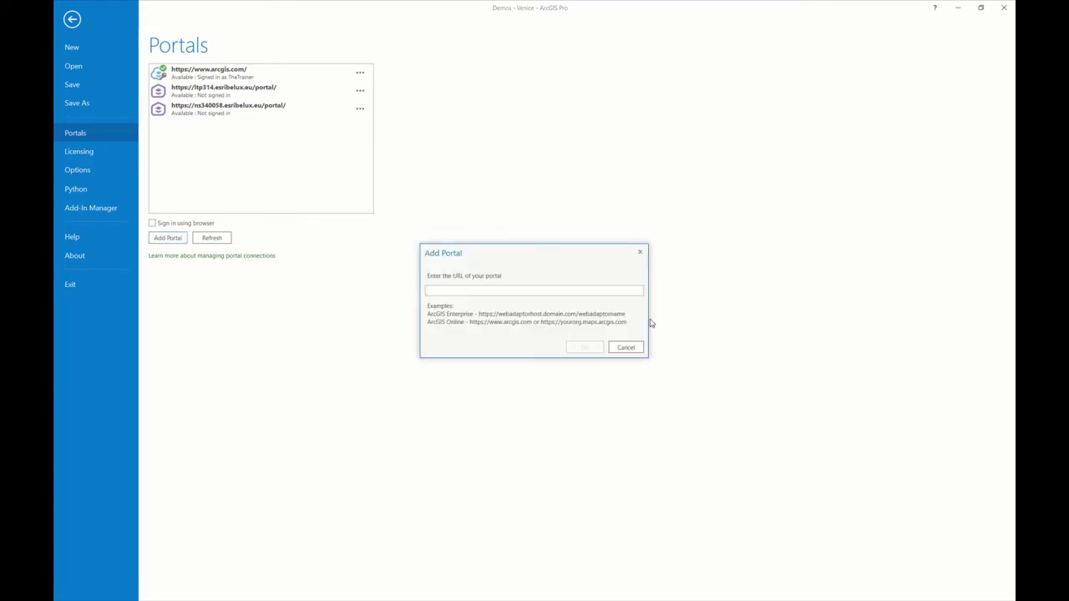
left_click(626, 348)
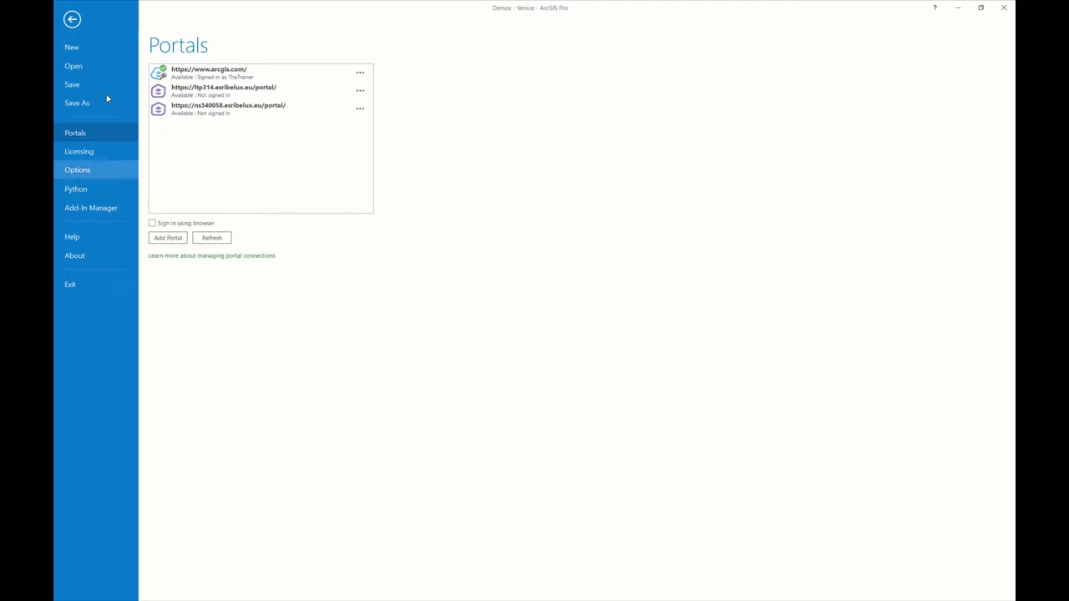
left_click(72, 20)
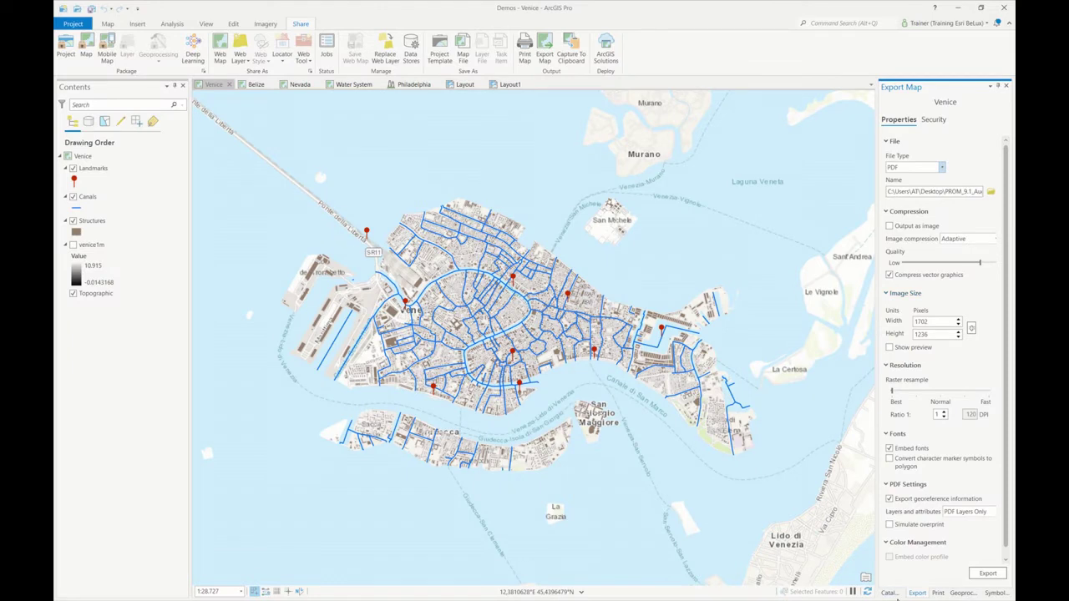
Show the portal's My Content in a widened Catalog pane, check the signed-in account and browse the content folders
left_click(890, 594)
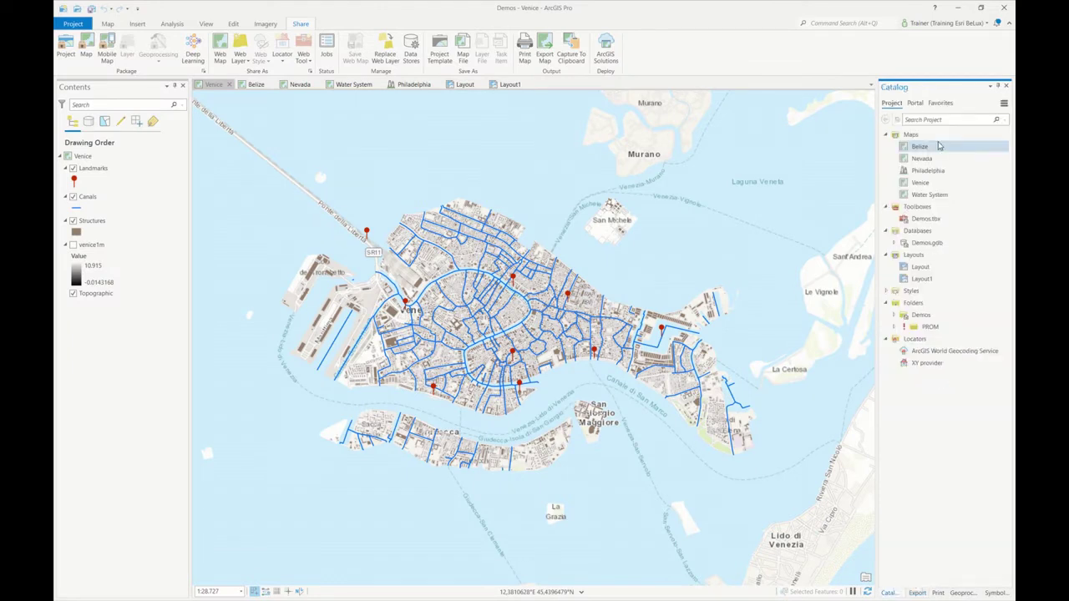
left_click(916, 104)
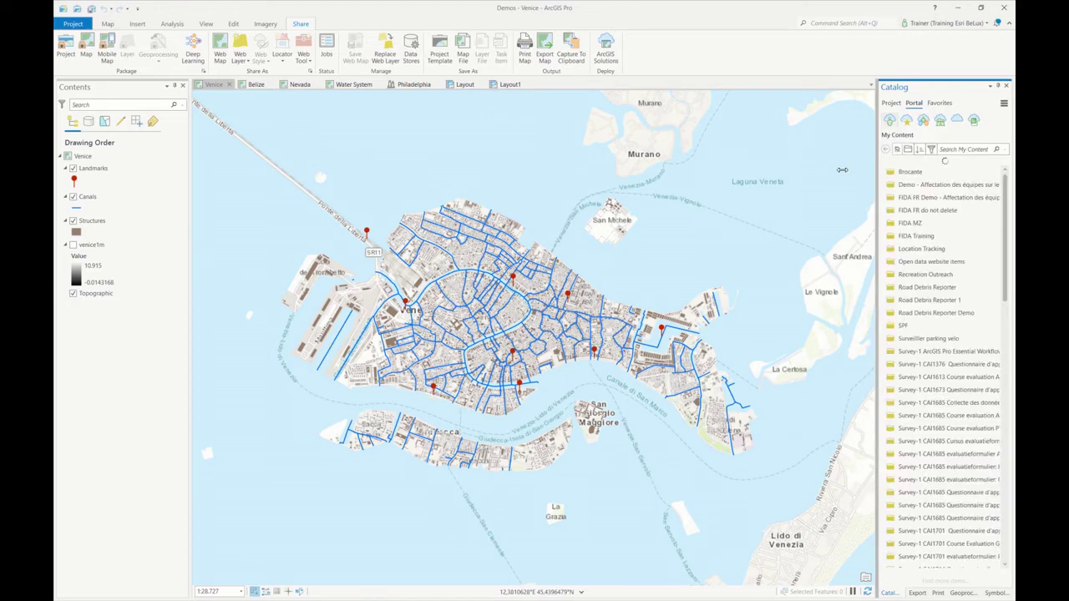
left_click_drag(876, 168, 821, 173)
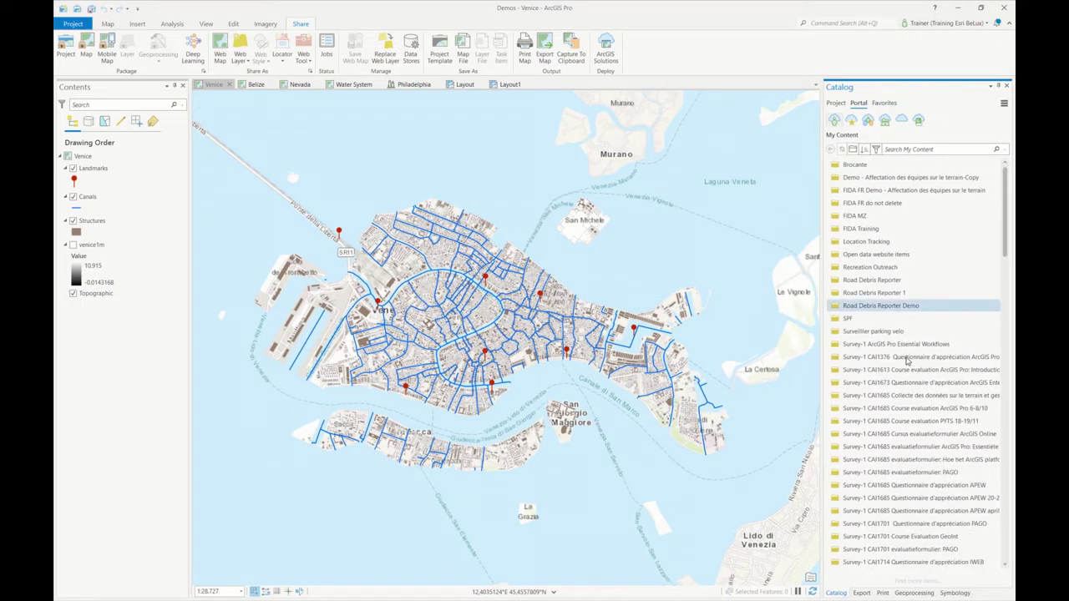
left_click(934, 23)
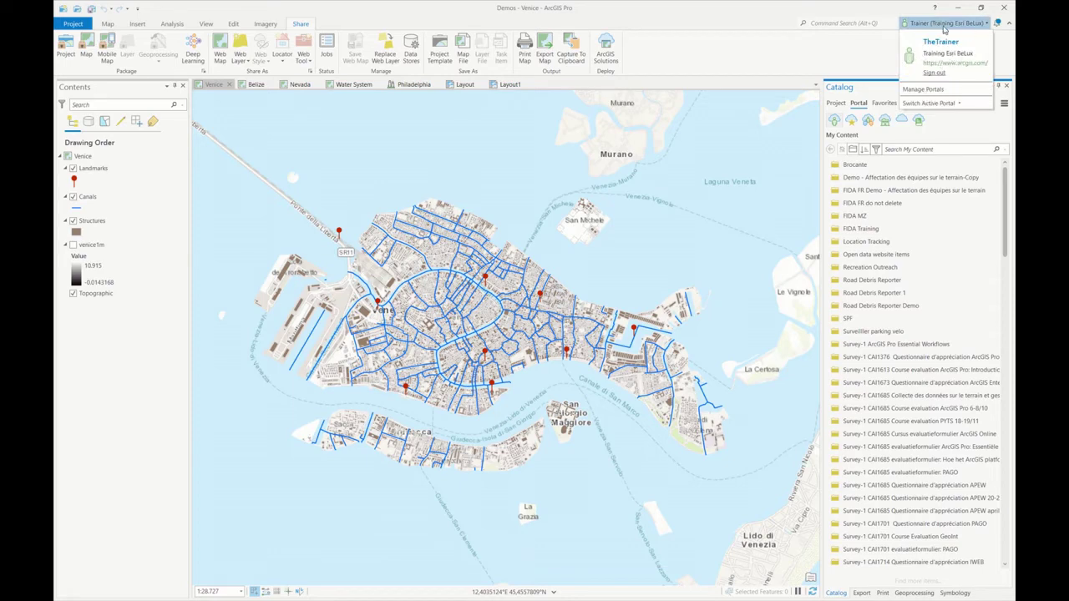
scroll(902, 284, "down", 3)
scroll(902, 284, "down", 10)
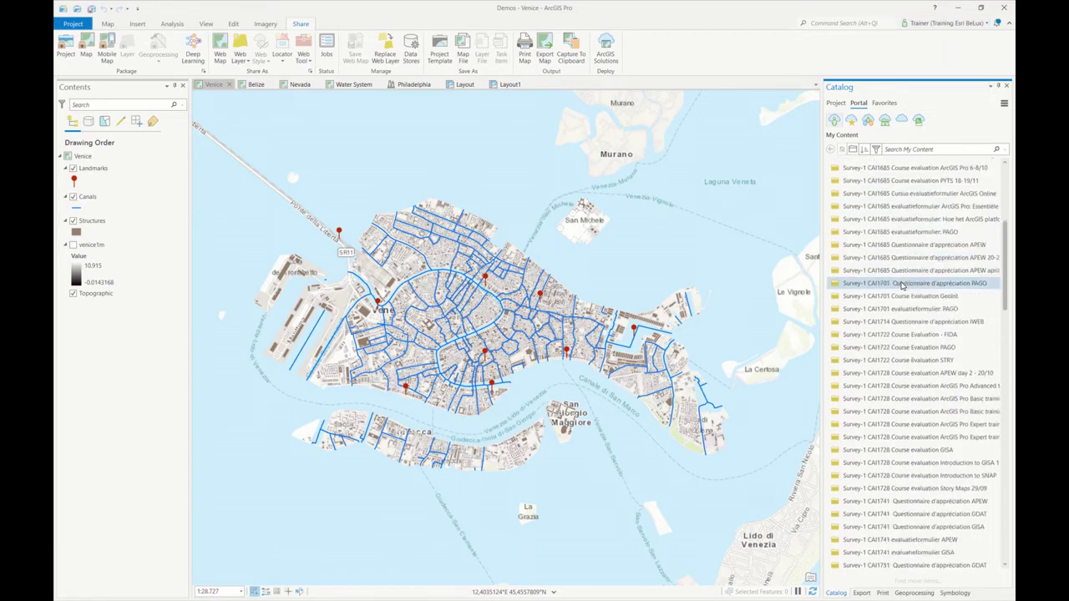
Browse the remaining items in the portal's My Content and view the details of Blocks80249 TR 30042021
scroll(910, 334, "down", 10)
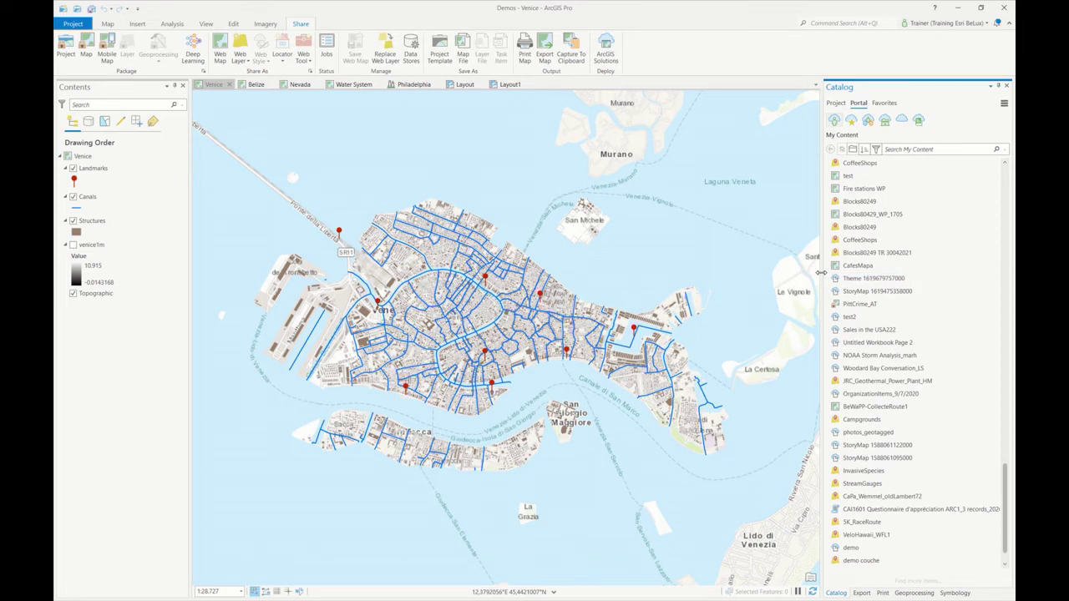
mouse_move(863, 256)
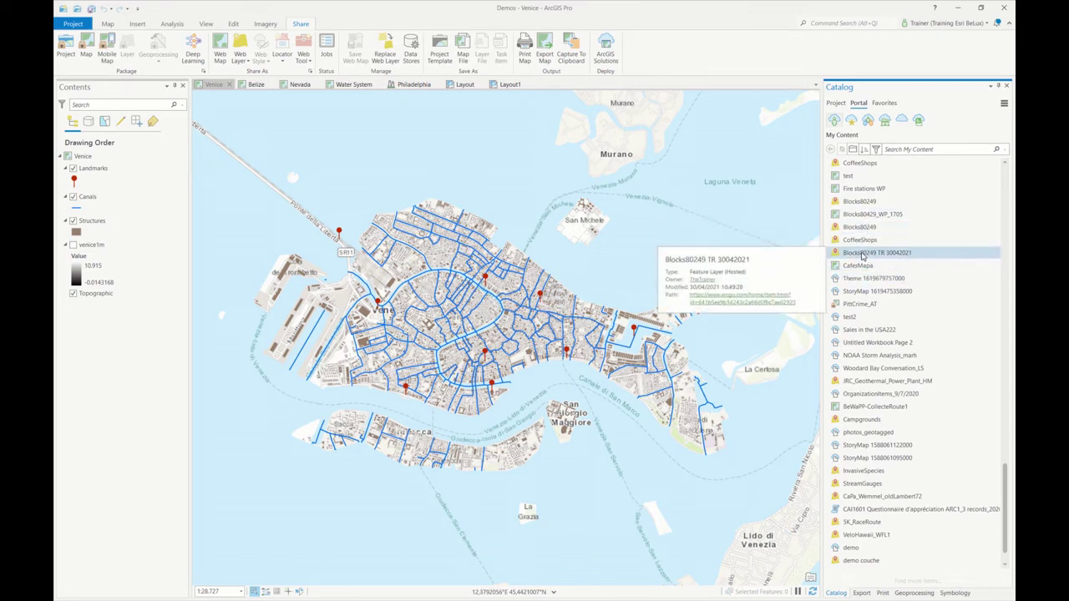
mouse_move(837, 217)
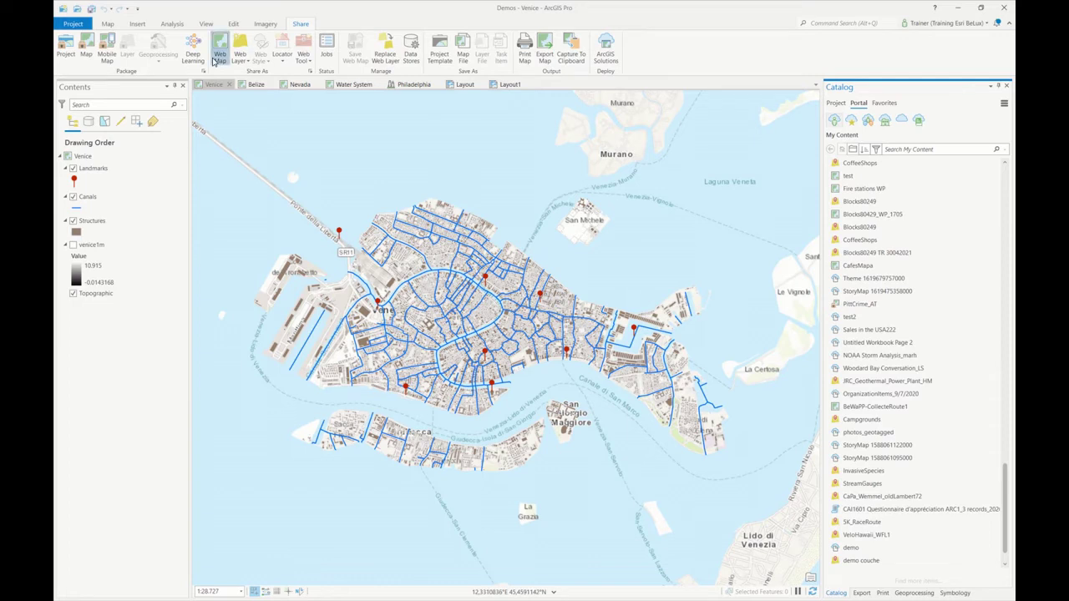
Examine the item details, configuration and sharing options for publishing the Venice map as a web map
left_click(218, 55)
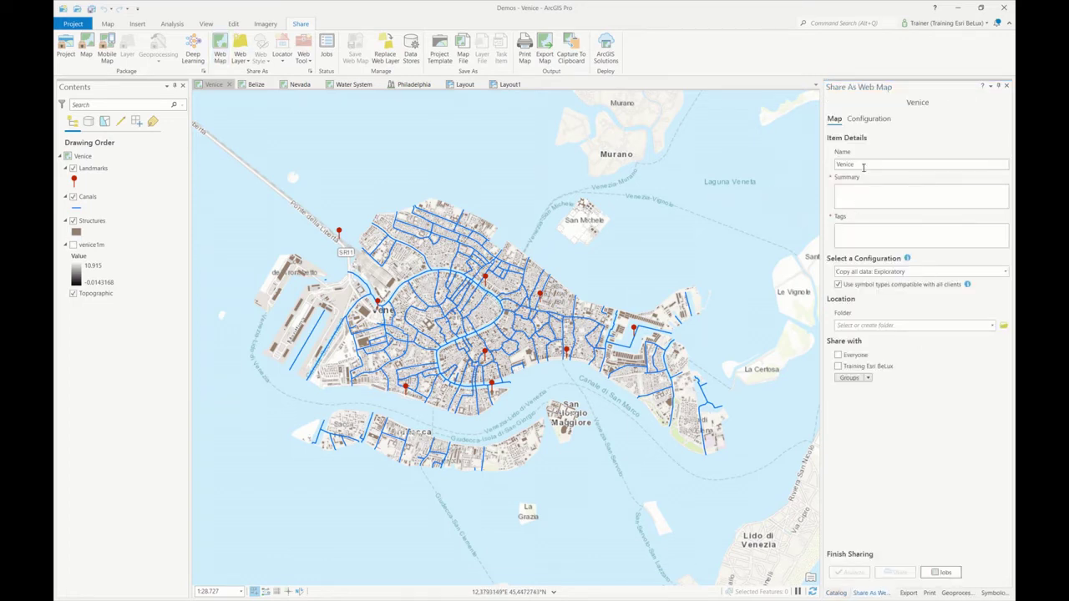
left_click(886, 238)
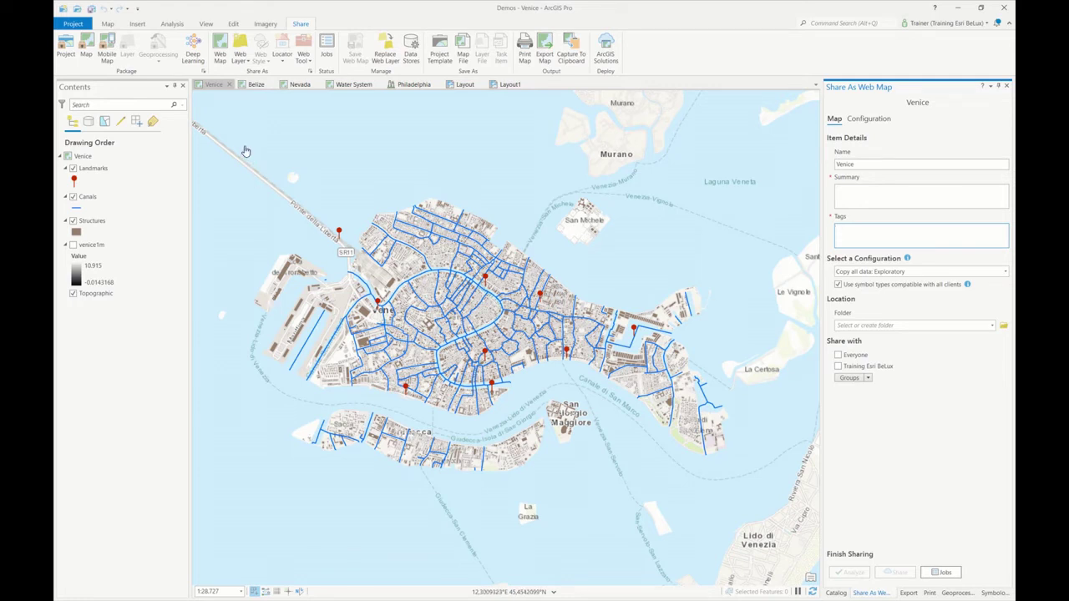
left_click(249, 54)
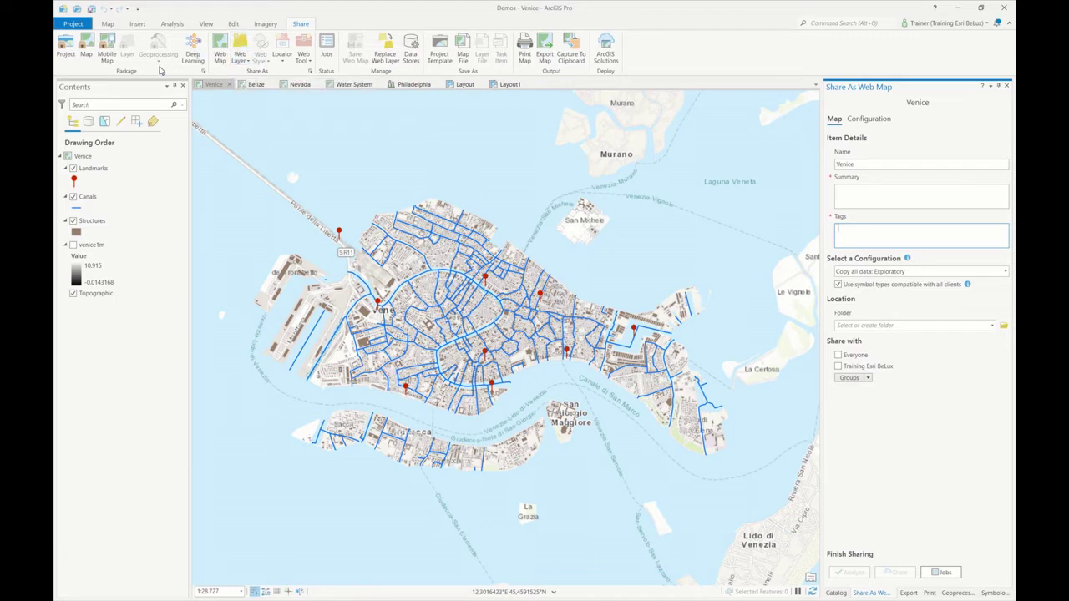
Open and cancel saving Venice as a map file, then examine the project packaging settings and the Canals layer's packaging options
left_click(469, 62)
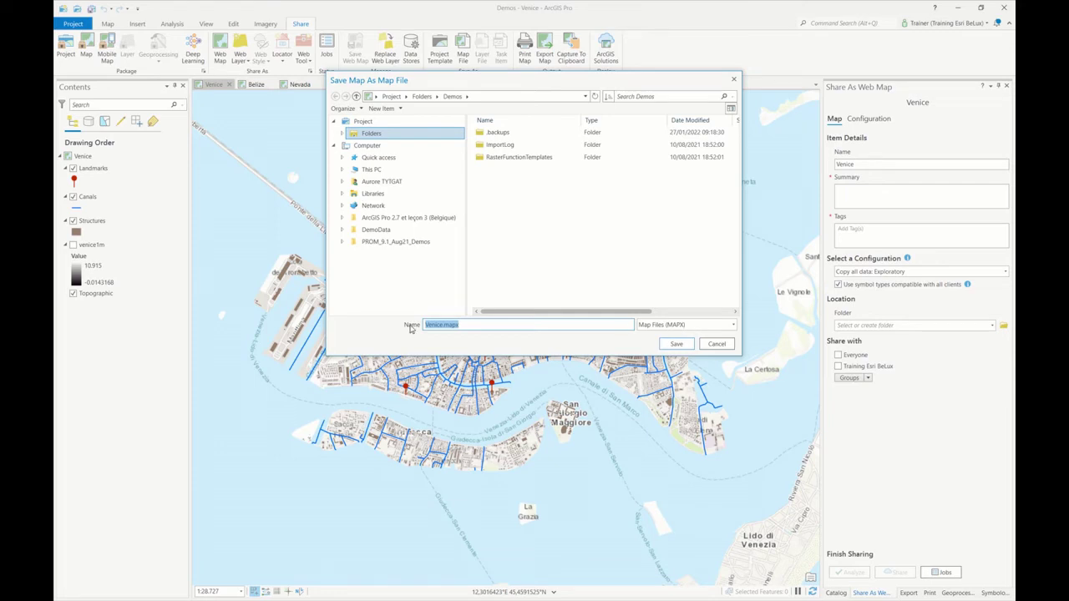
left_click(706, 347)
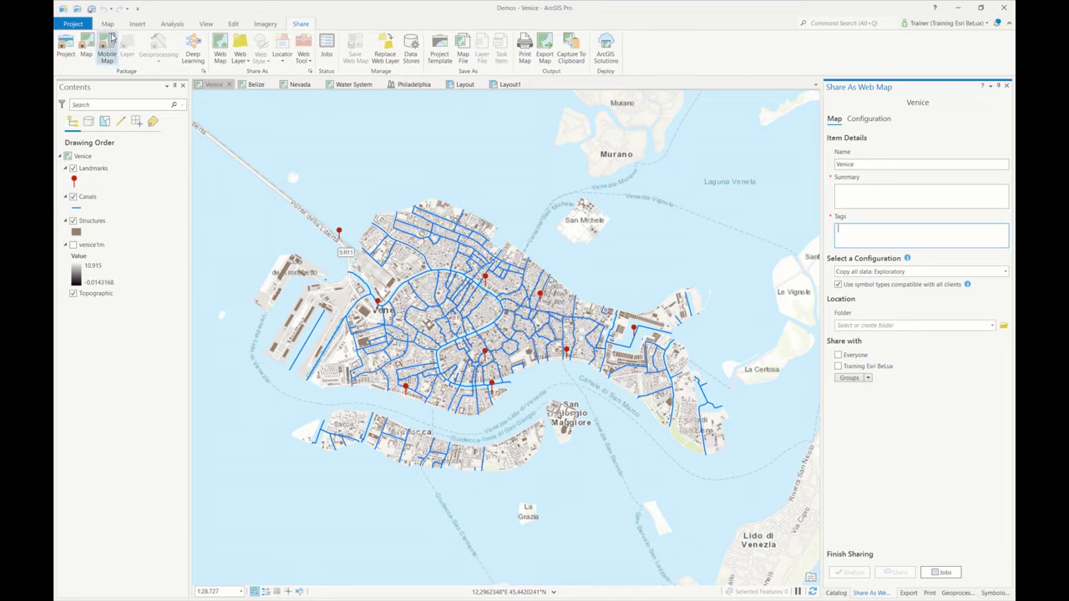
left_click(67, 49)
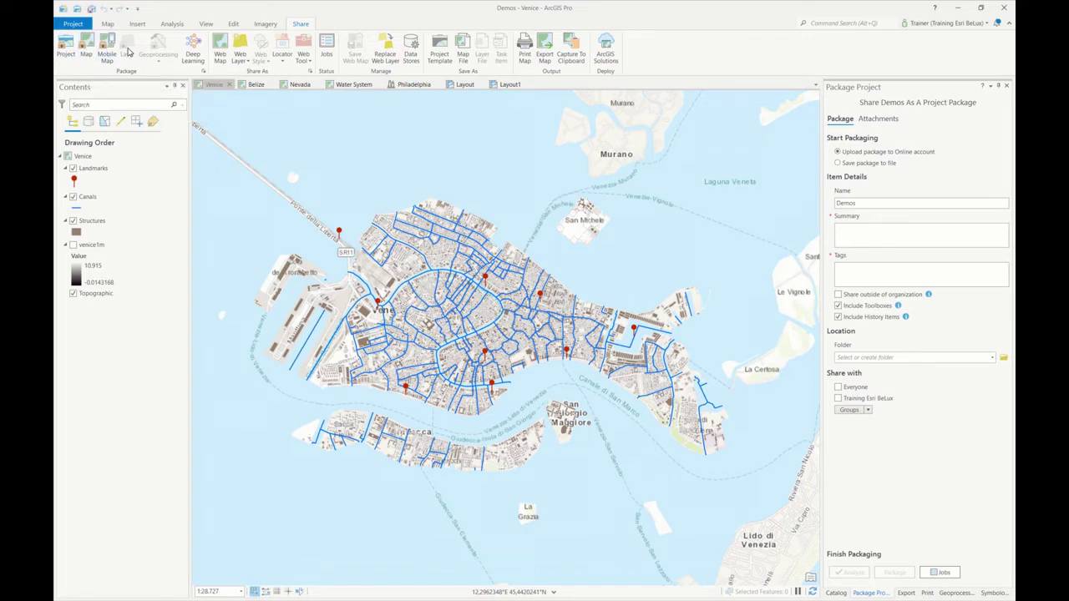
left_click(96, 201)
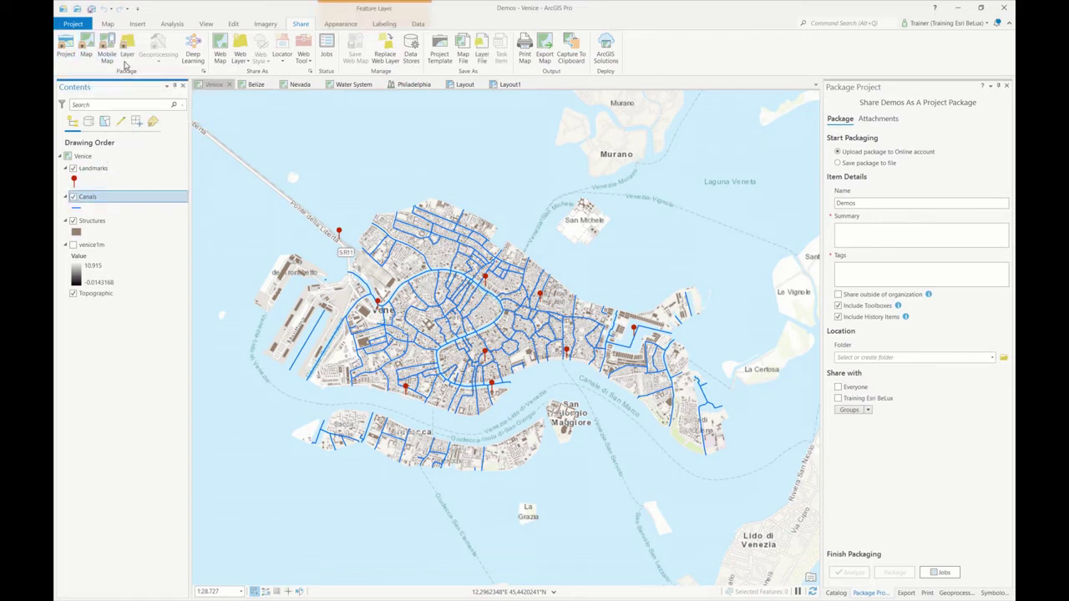
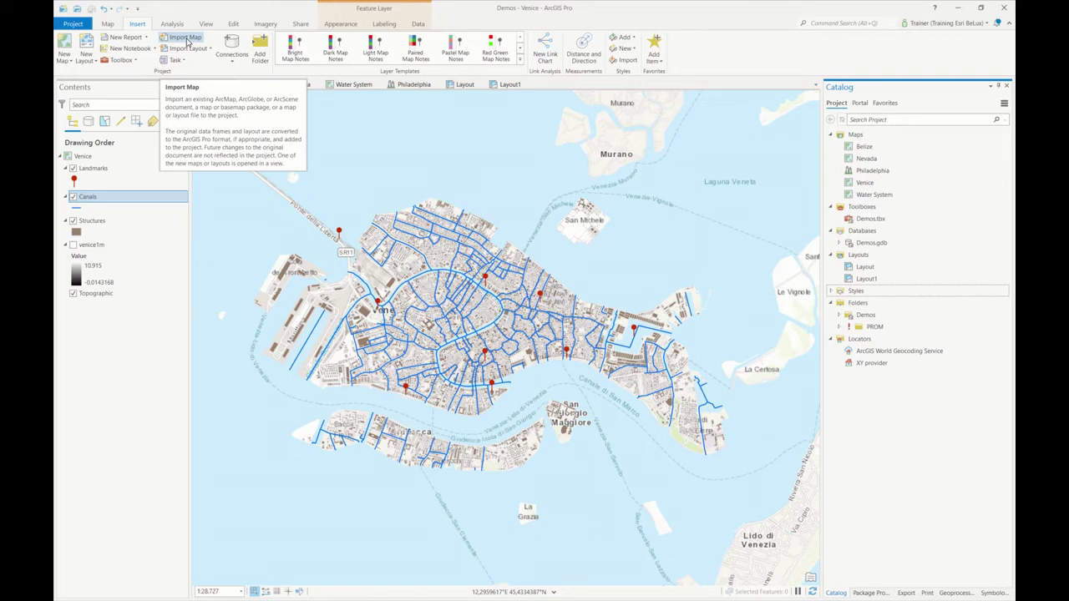
Import the ArcMap document FireAnalysis.mxd from the Demos folder into the project
left_click(185, 38)
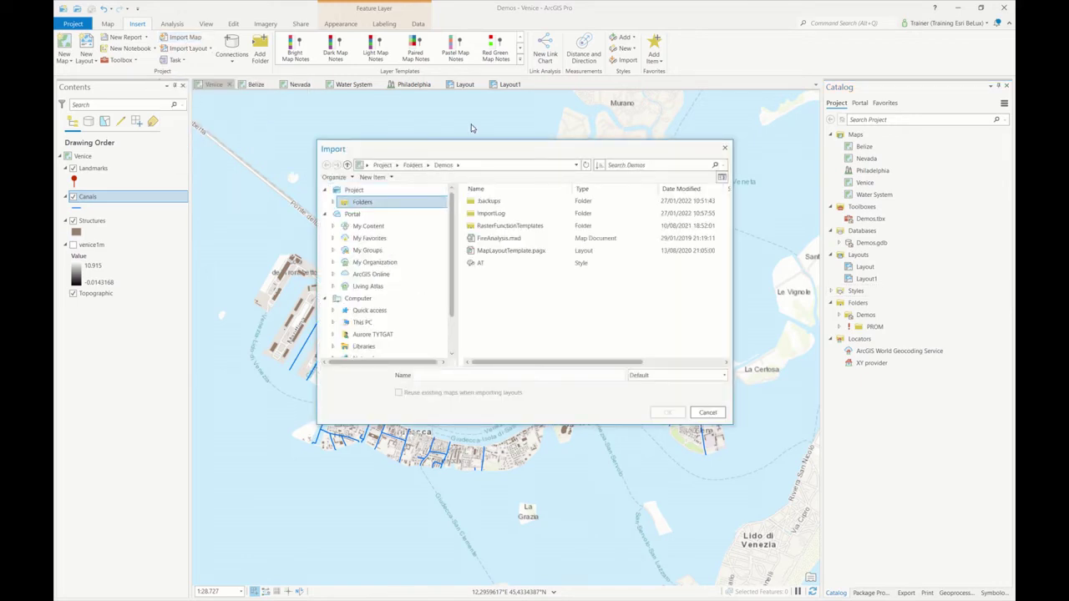
left_click(547, 242)
left_click(547, 242)
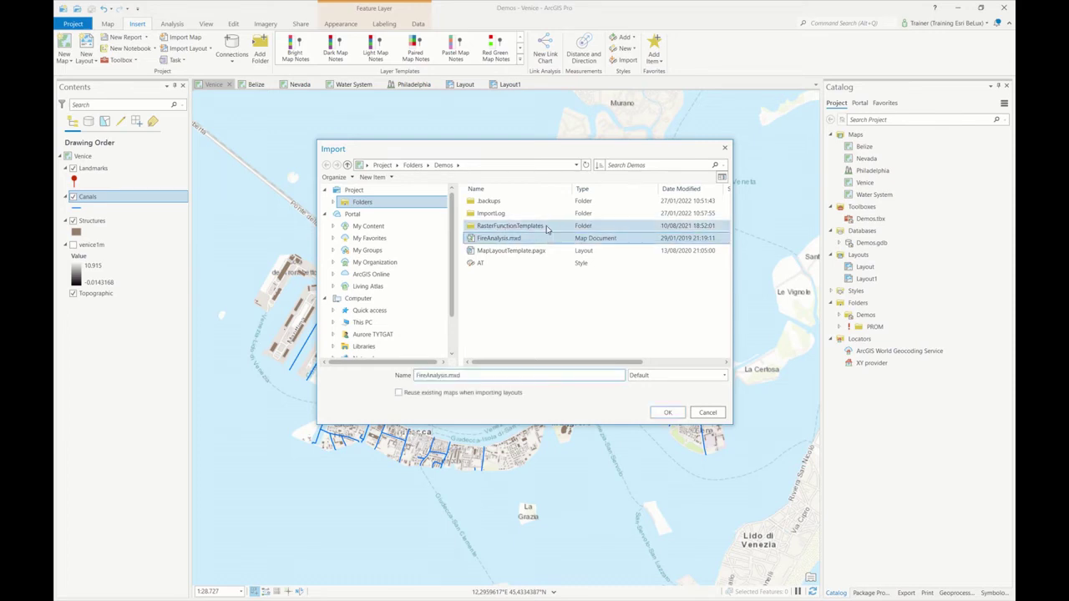
left_click(666, 413)
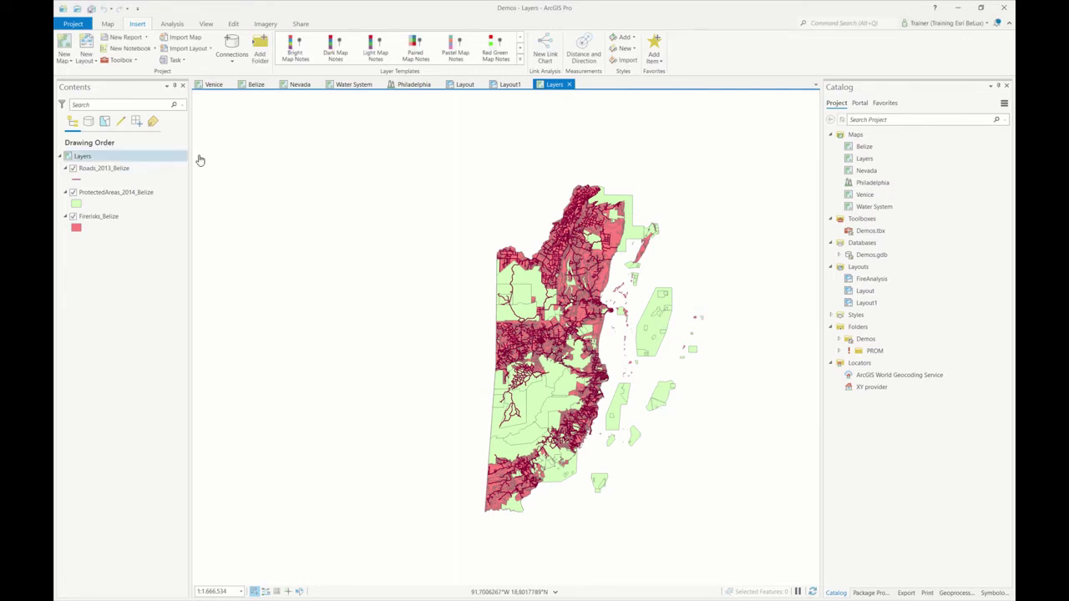
Open the imported FireAnalysis layout and return to the imported Layers map
right_click(884, 281)
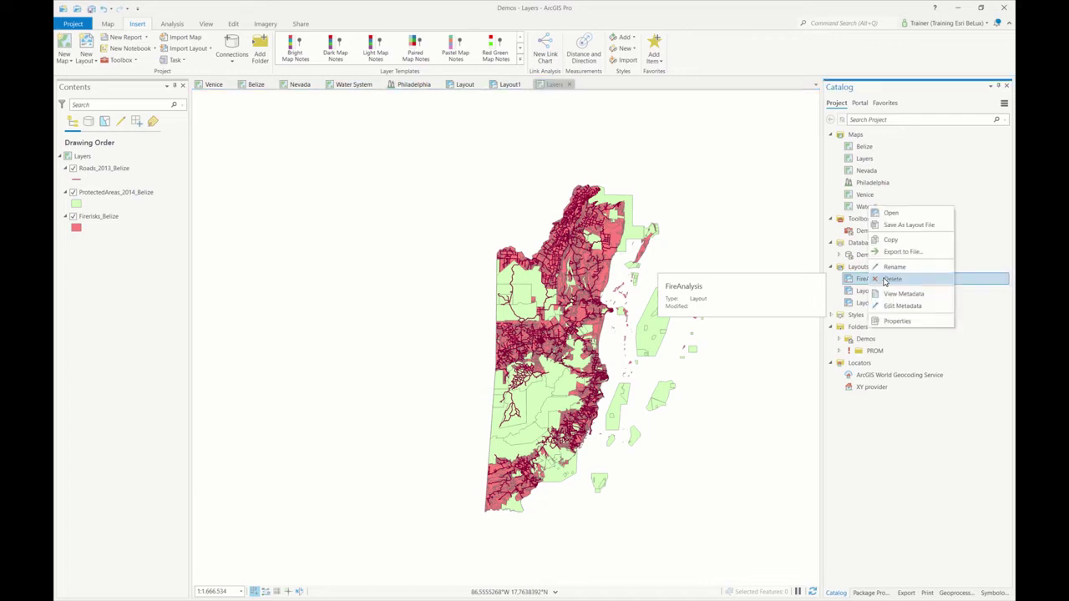
left_click(892, 215)
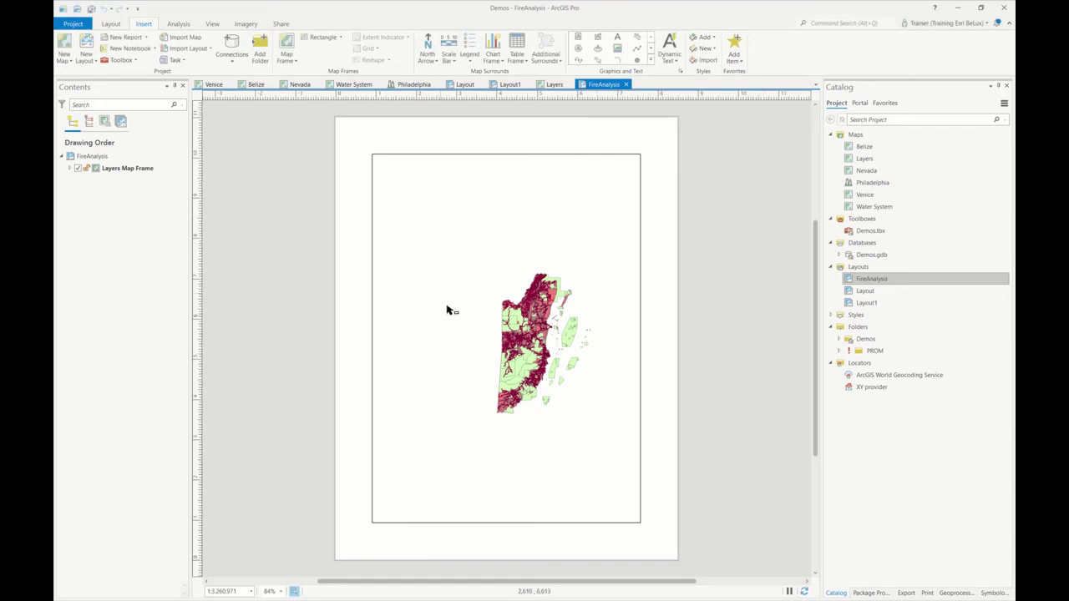
left_click(549, 87)
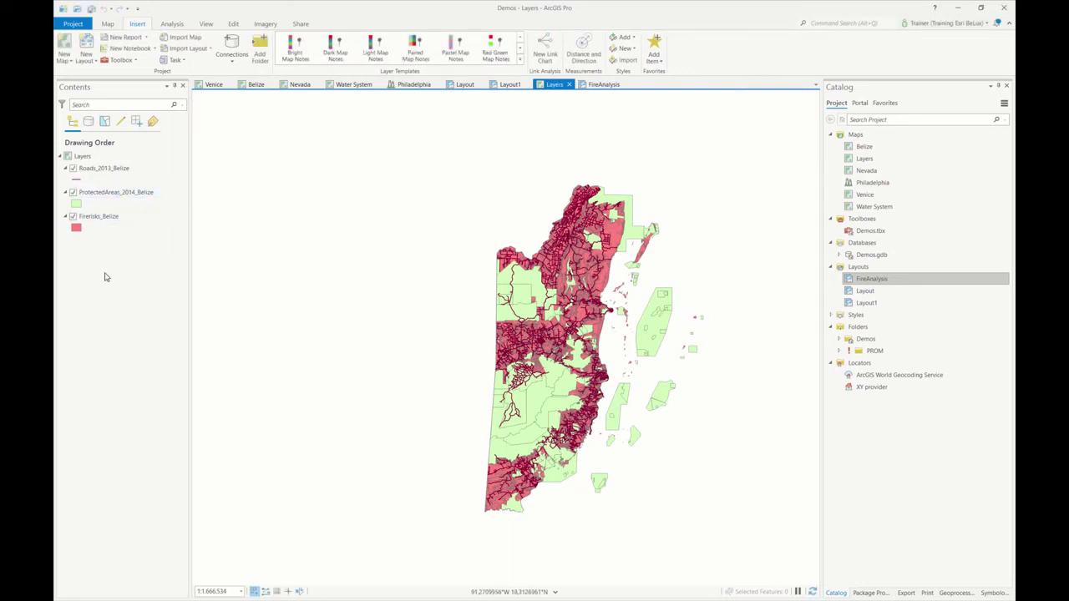
Rename the imported Layers map as FireAnalysis, select it in the project contents and list the project's styles
left_click(99, 157)
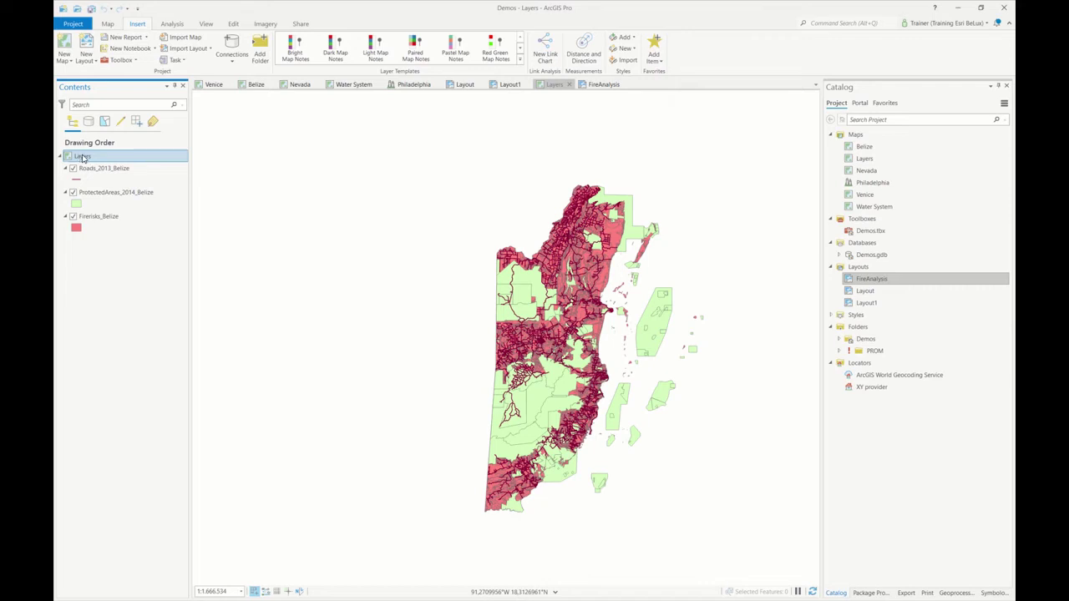
right_click(82, 157)
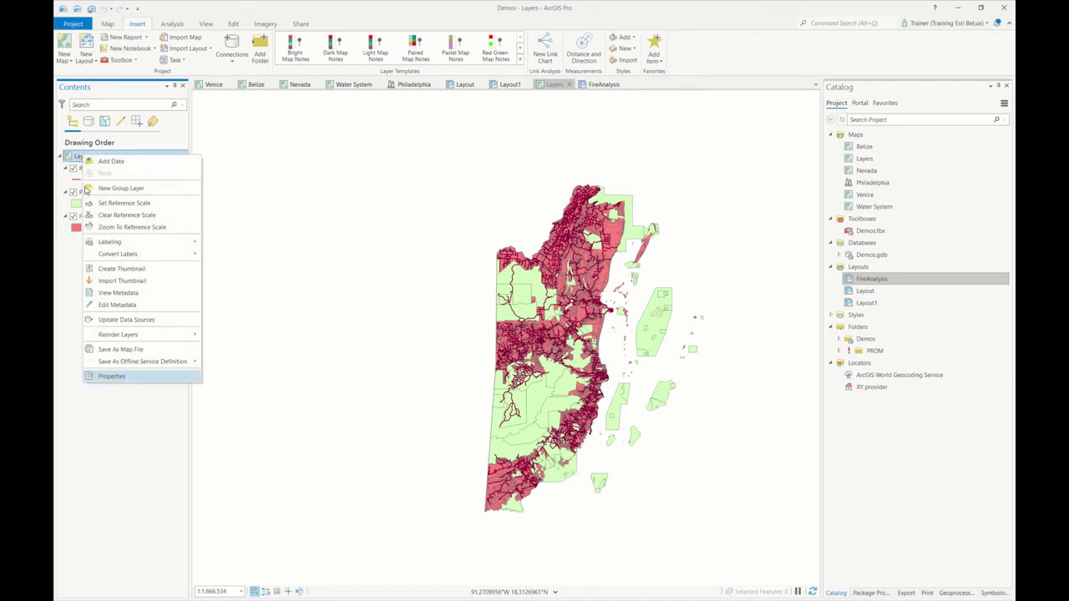
left_click(135, 379)
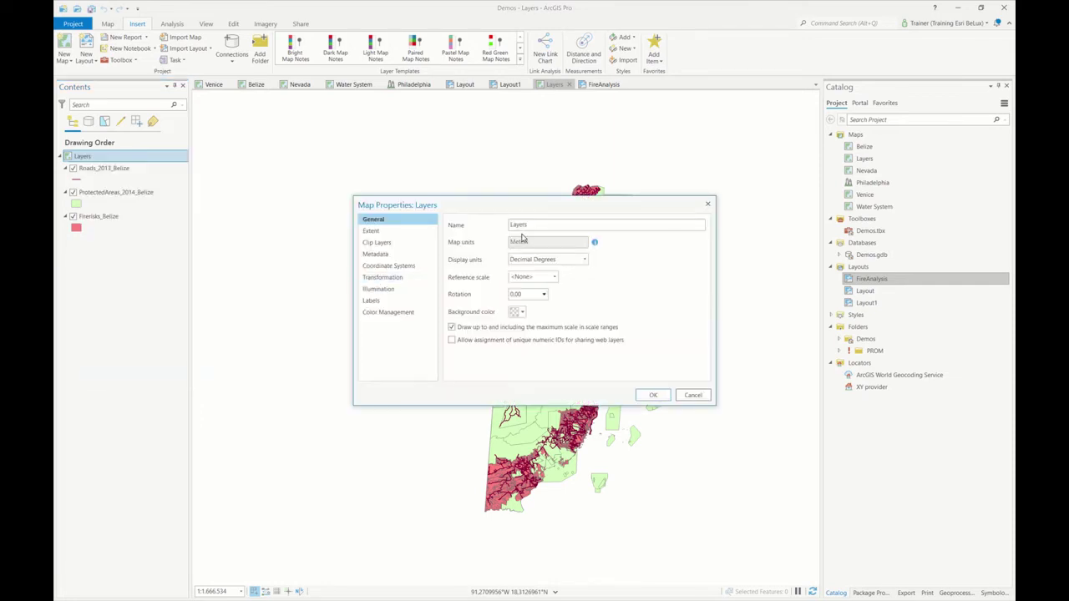
type("FireAnalysis")
key("Return")
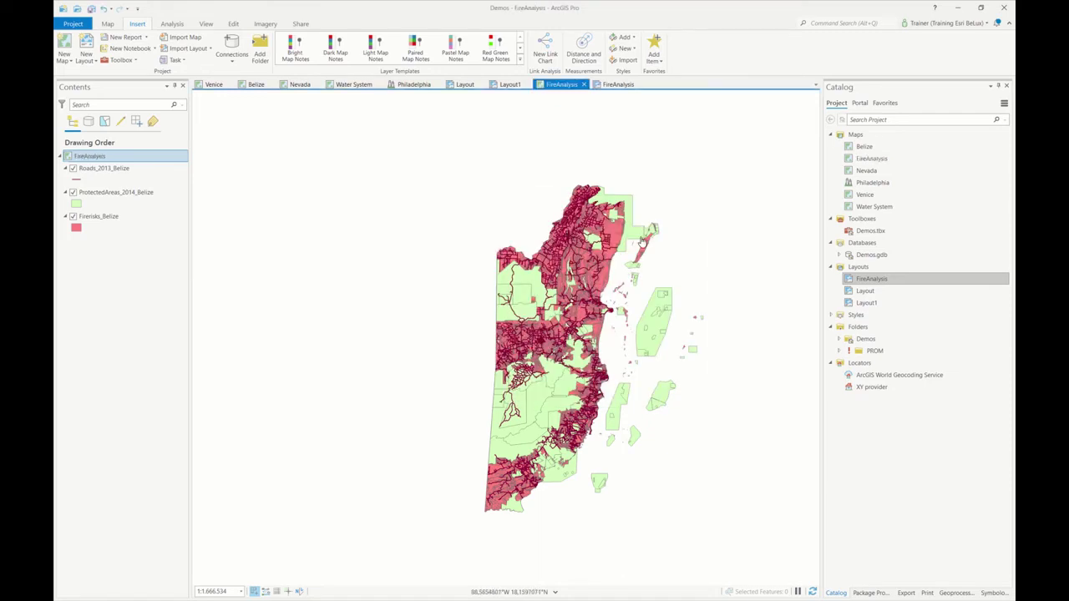
left_click(850, 160)
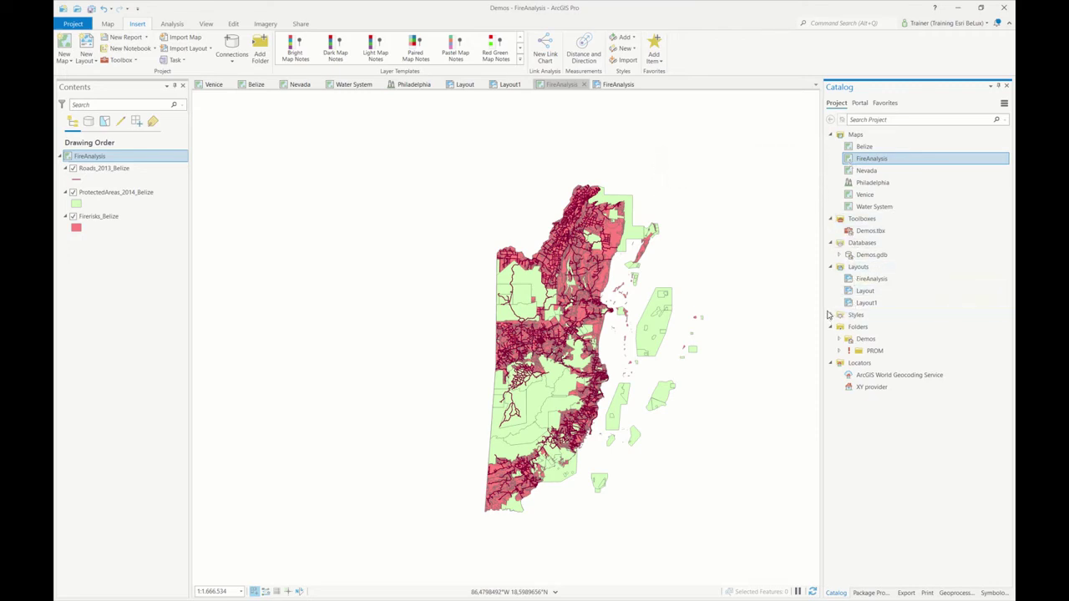
left_click(829, 315)
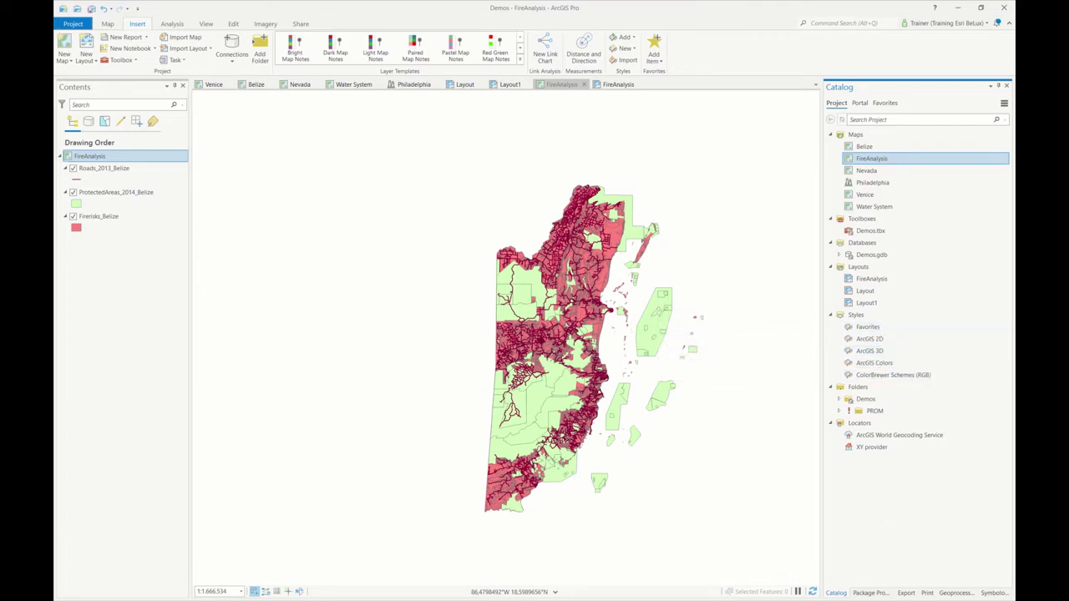
Switch to ArcMap, apply the Webinar symbol from the AT style to ProtectedAreas_2014_Belize, and return to ArcGIS Pro
key("alt+Tab")
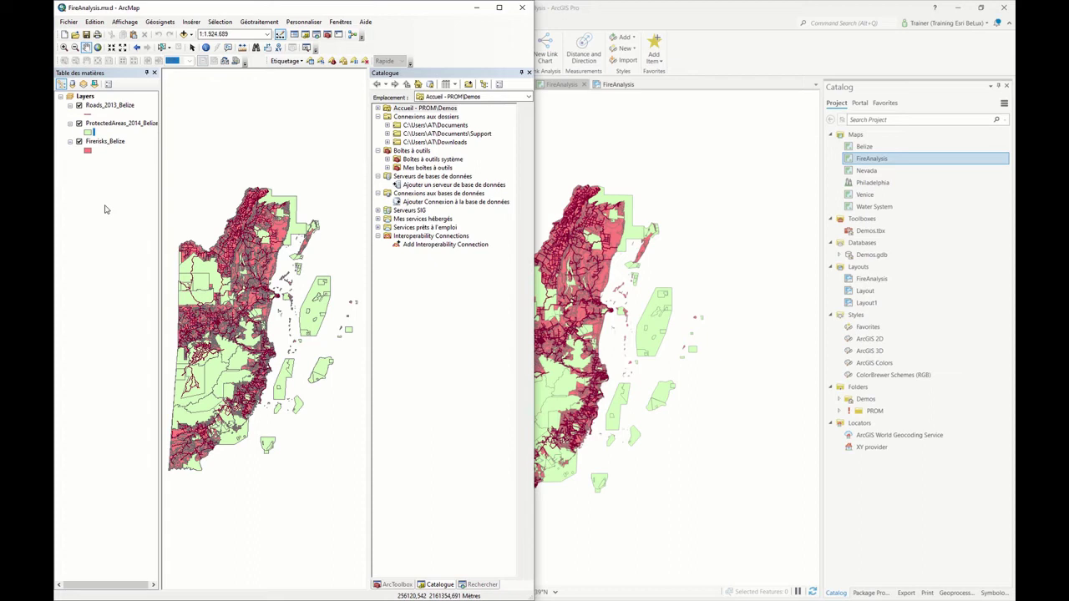
left_click(89, 133)
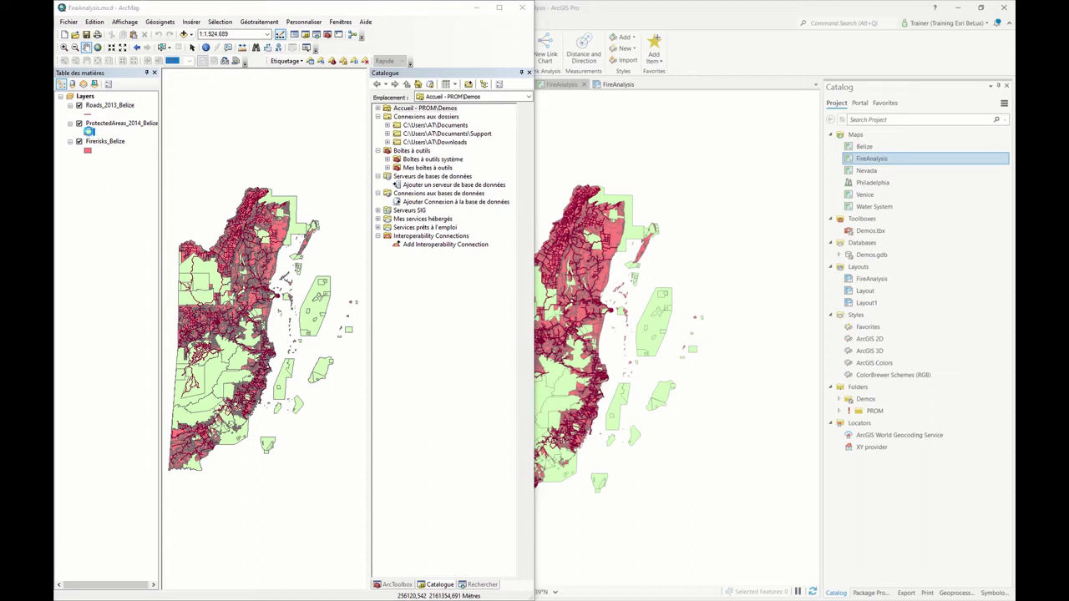
left_click(259, 198)
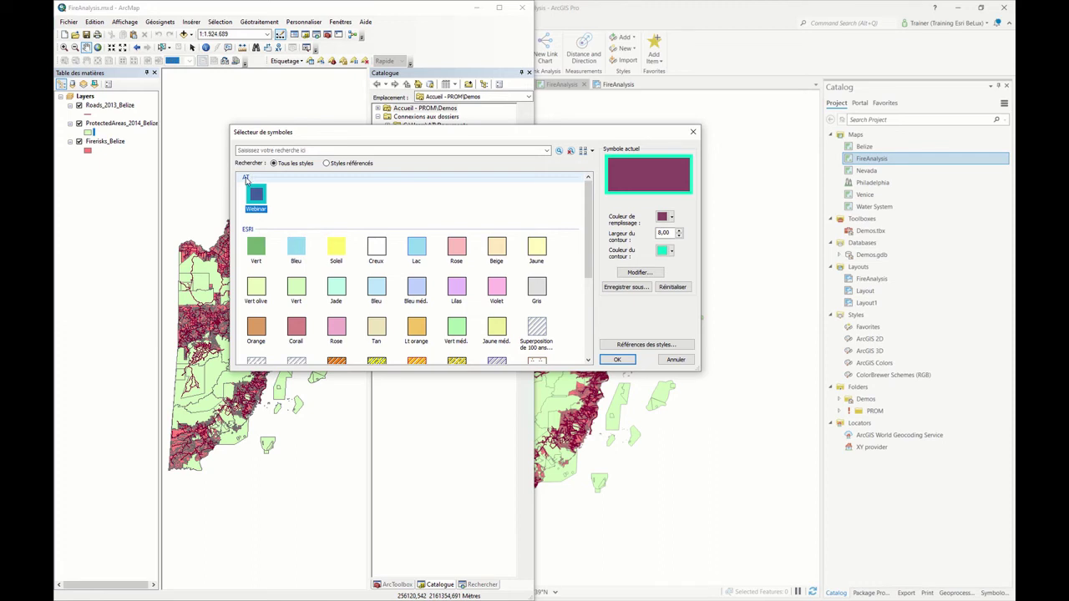
left_click(617, 360)
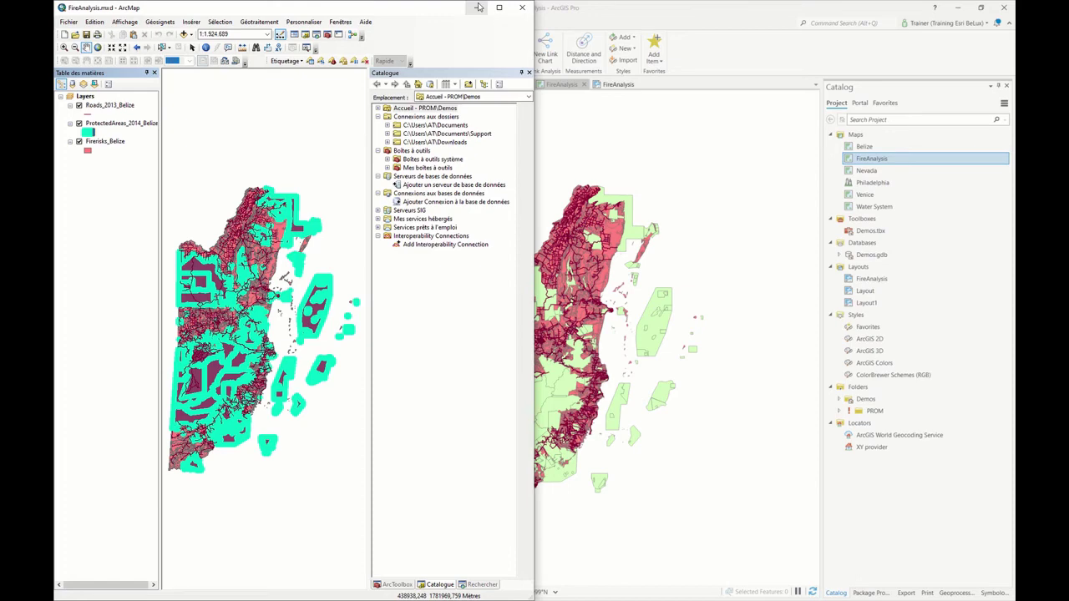
left_click(478, 7)
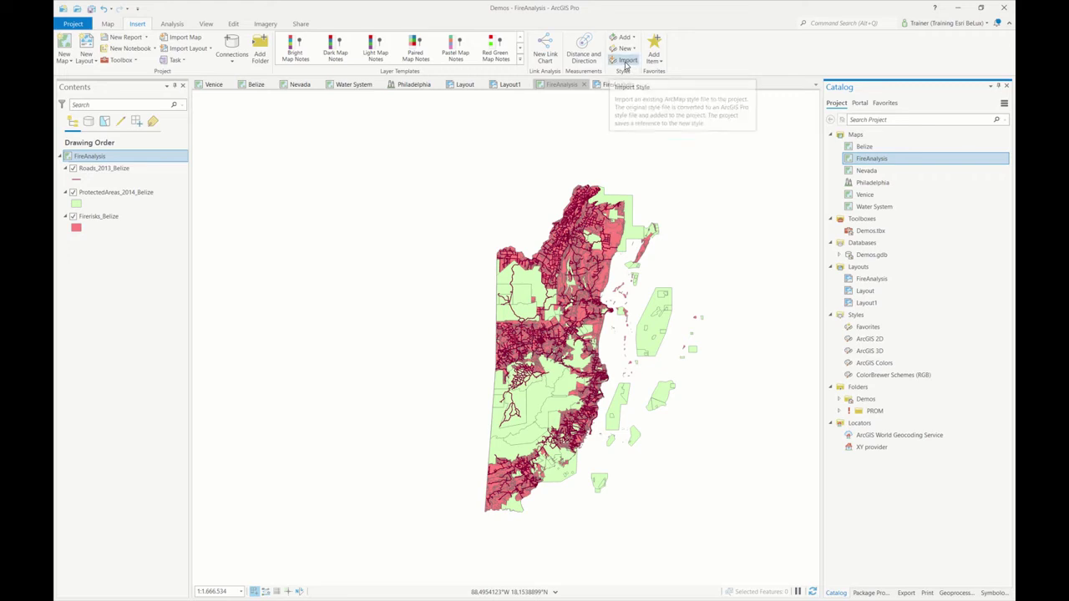
Import the AT style from the ArcMap folder into the project
left_click(626, 63)
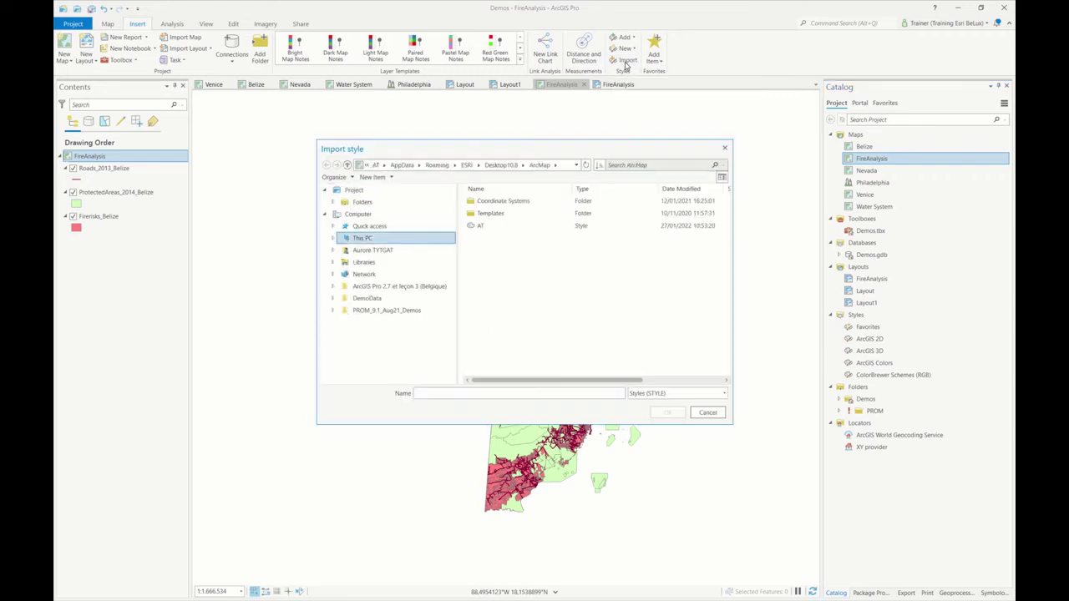
left_click(559, 231)
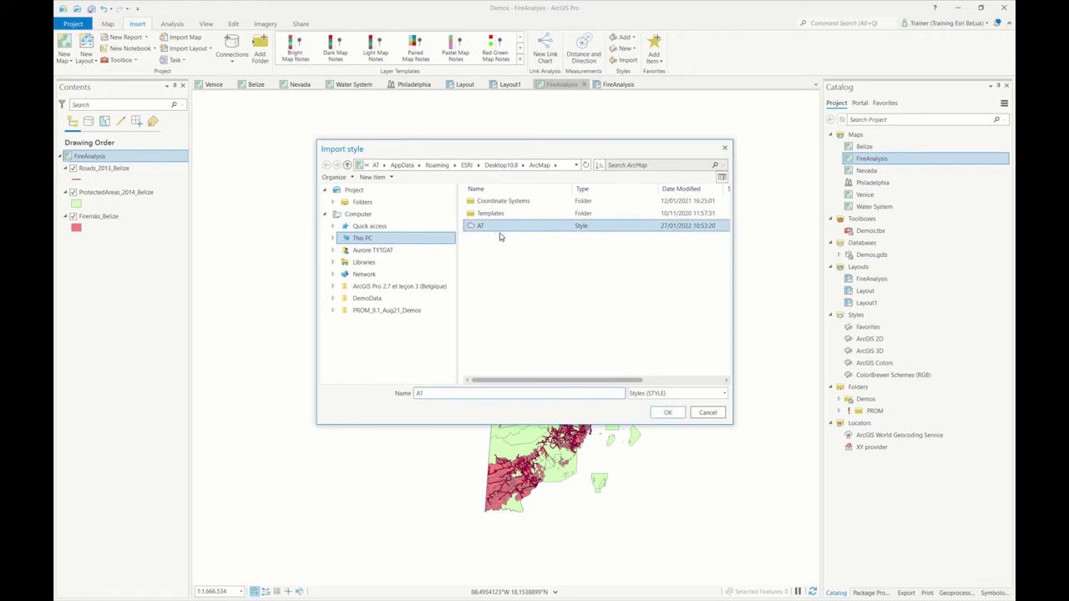
left_click(669, 412)
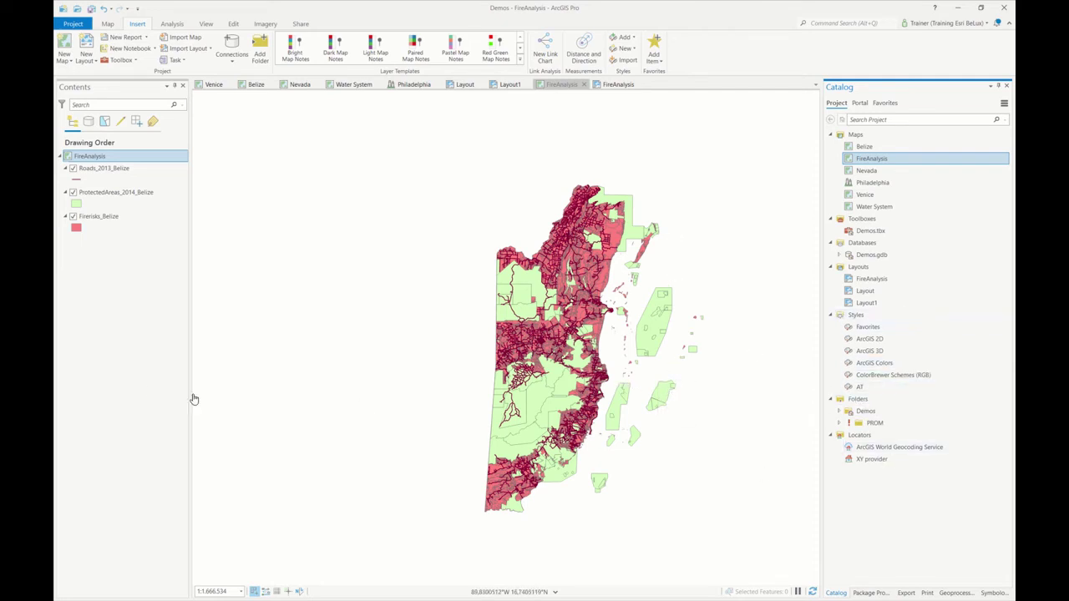
Apply the Webinar symbol from the AT style to ProtectedAreas_2014_Belize and compare the map with the one in ArcMap
left_click(75, 207)
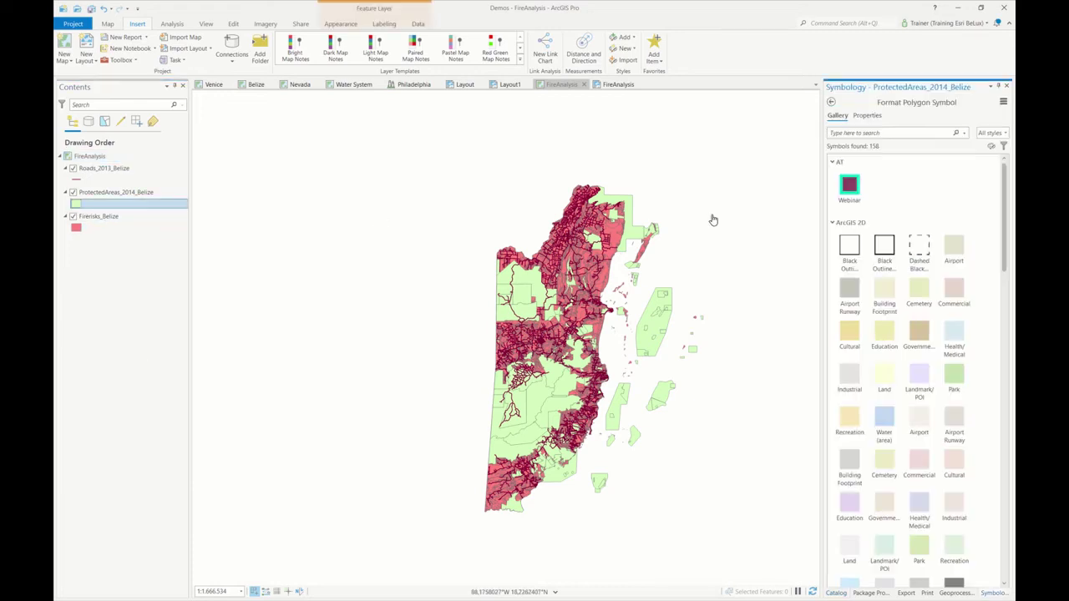
left_click(851, 190)
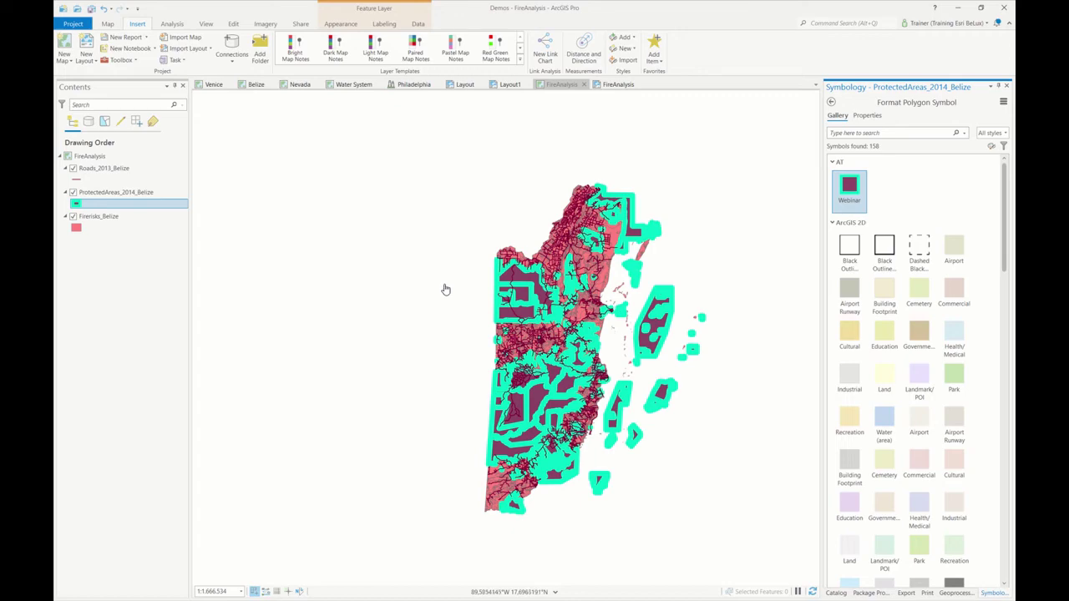
key("alt+Tab")
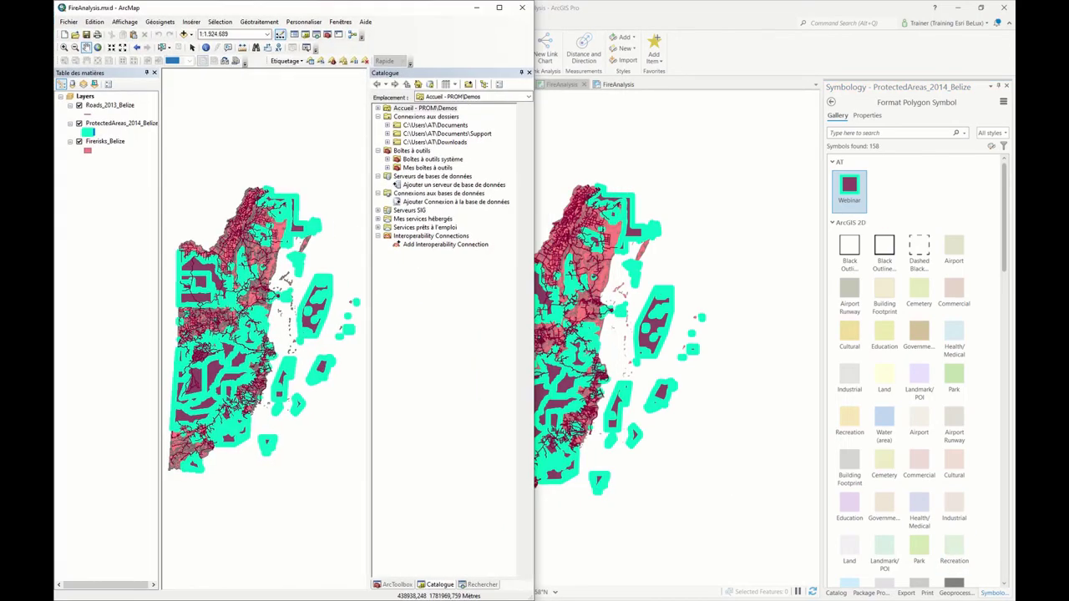
key("alt+Tab")
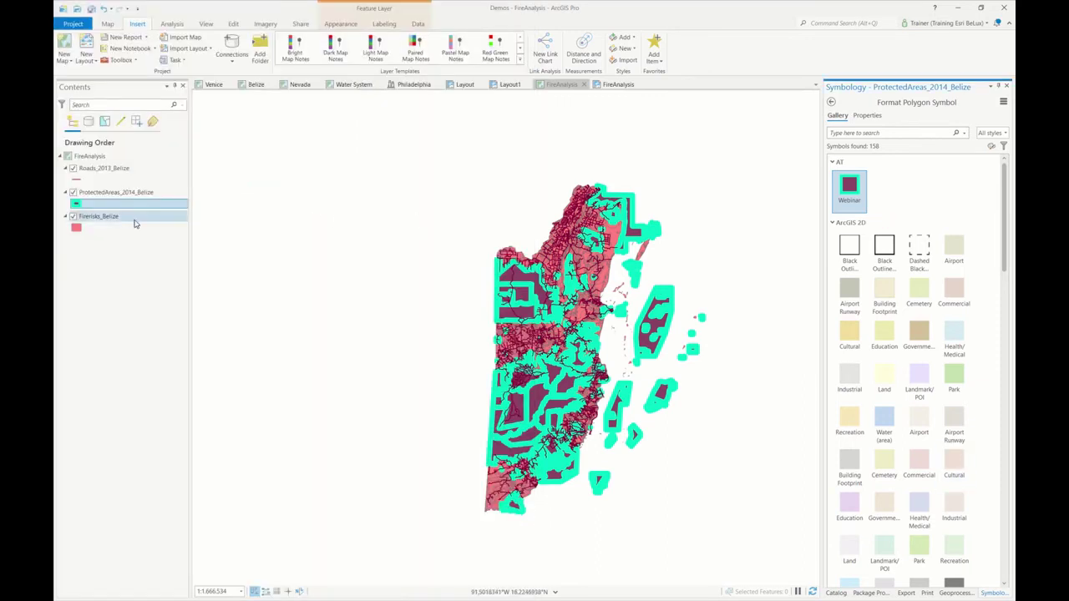
Apply the first Black Outline symbol of the ArcGIS 2D style to ProtectedAreas_2014_Belize and return to the project's catalog
left_click(849, 251)
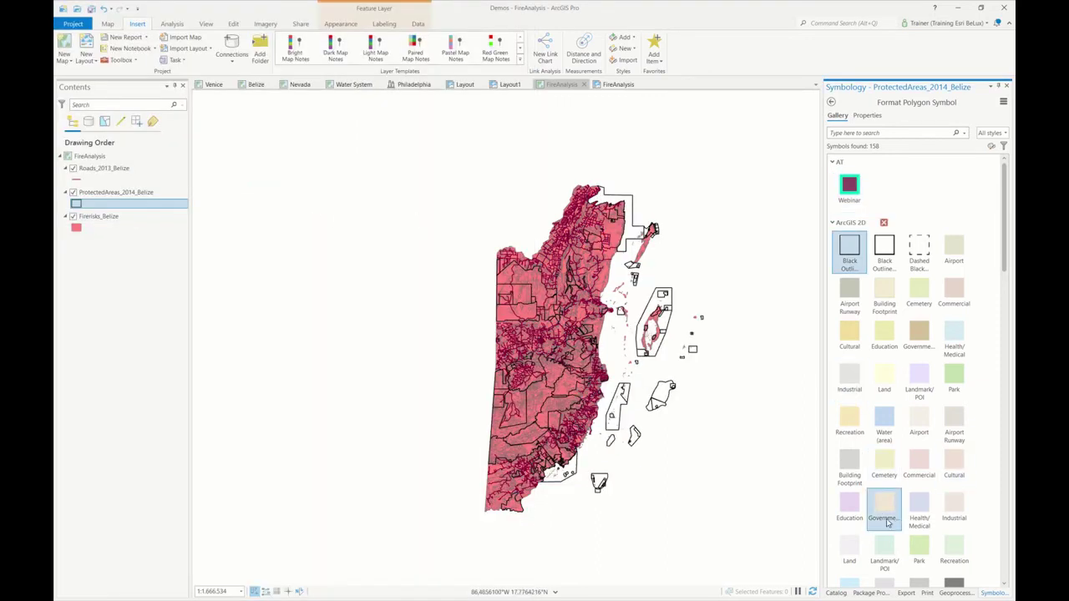
left_click(835, 593)
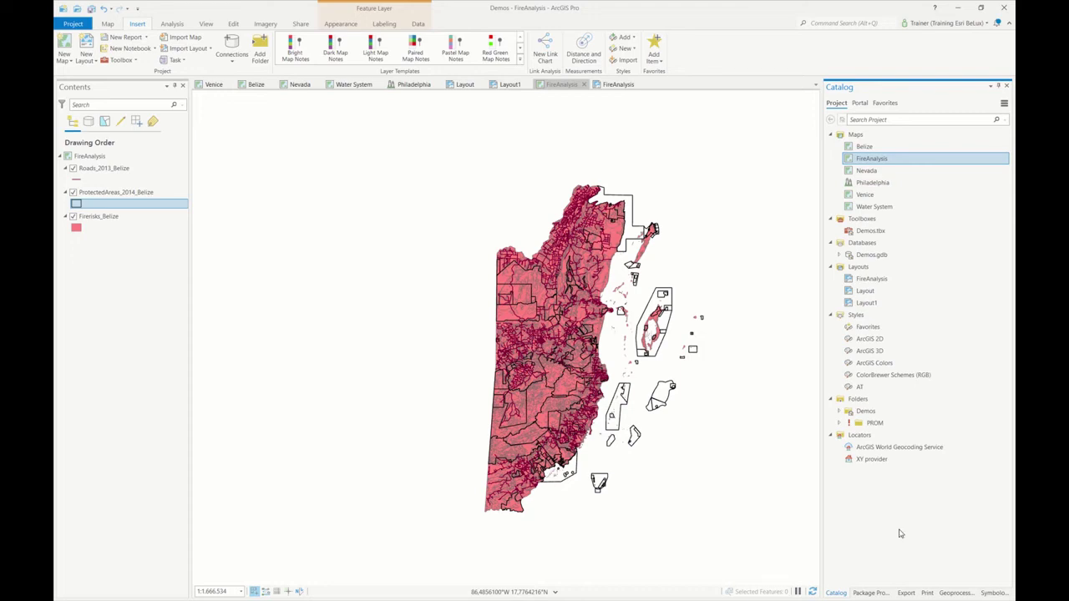
Examine the options for adding or creating toolboxes and the item types that can be created in Demos.tbx
right_click(898, 218)
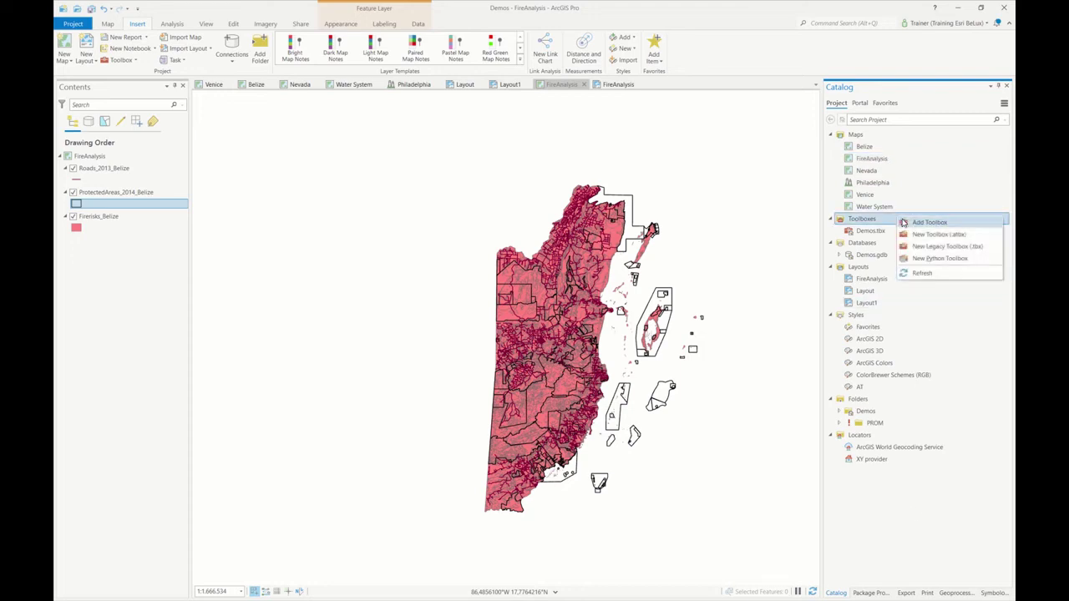
left_click(853, 231)
right_click(860, 231)
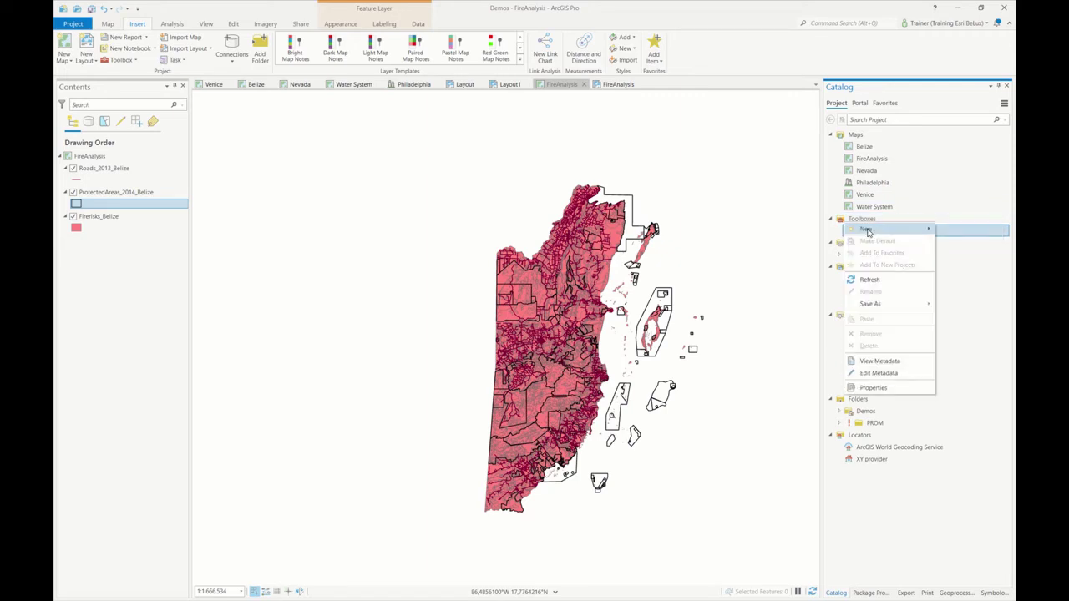
mouse_move(917, 232)
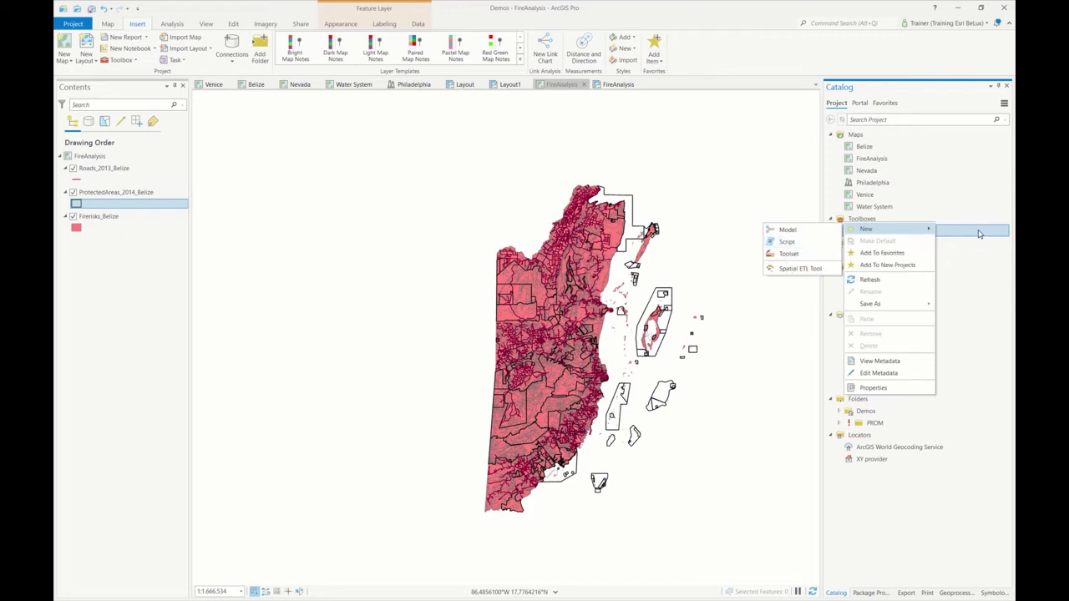
left_click(893, 526)
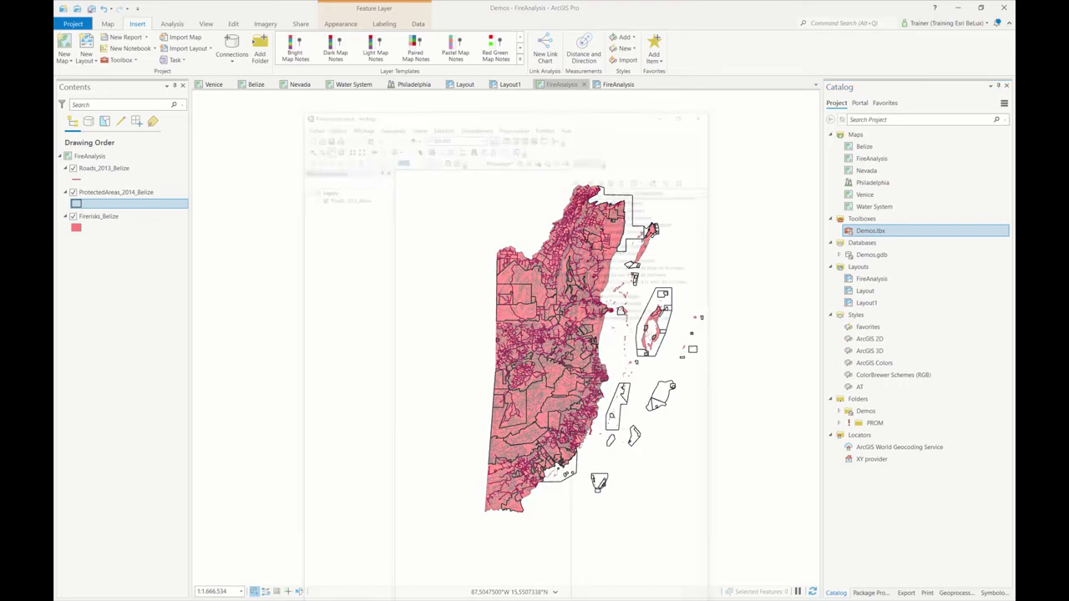
Switch to ArcMap, examine the input and output file parameters of the Analyser les outils pour ArcGIS Pro tool, and close it
key("alt+Tab")
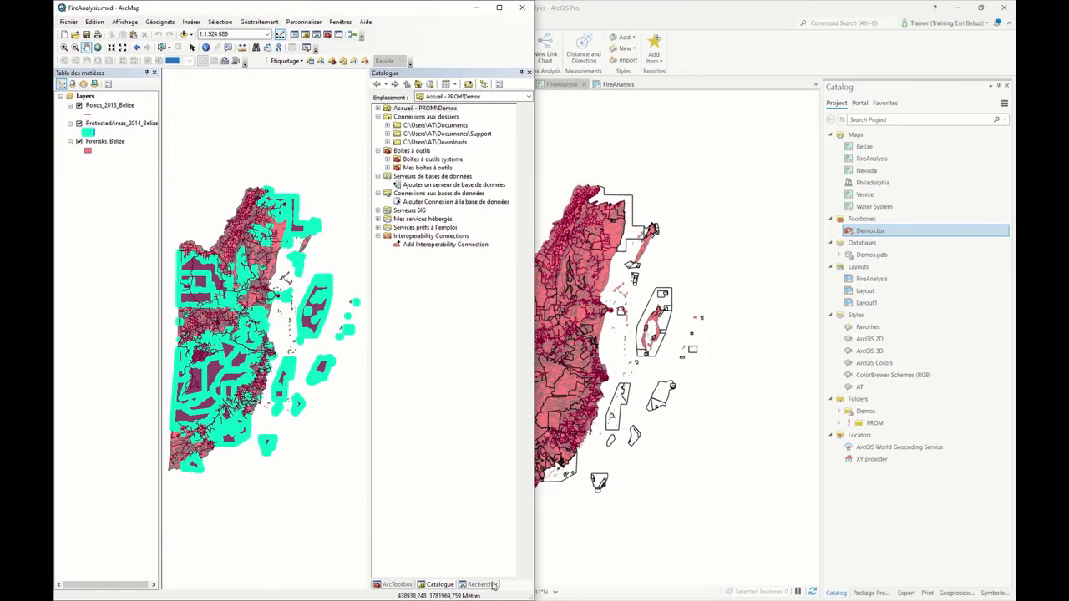
left_click(481, 584)
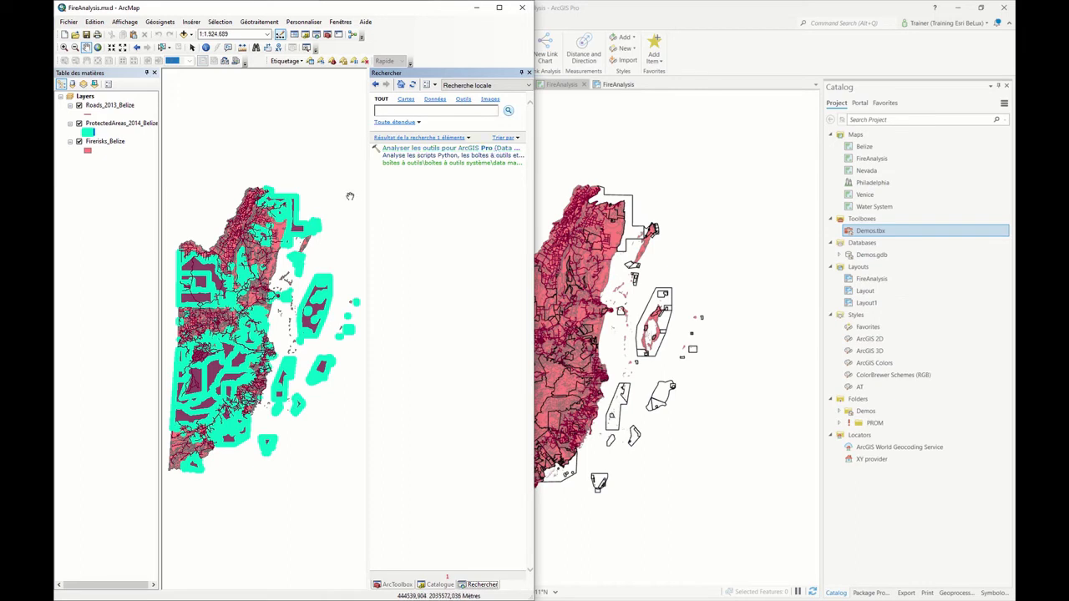
left_click_drag(365, 191, 322, 192)
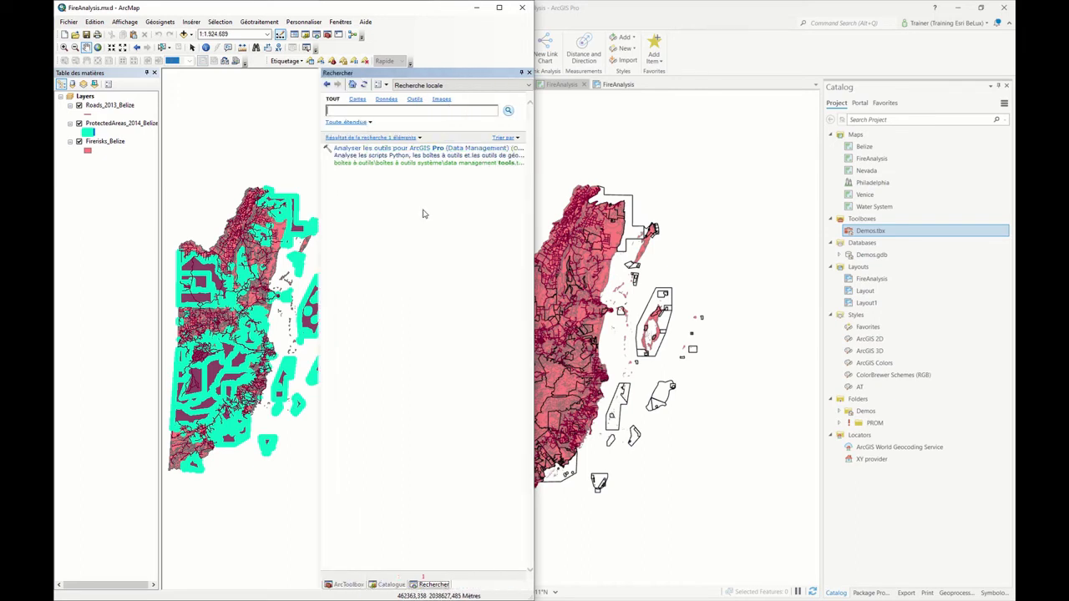
left_click(458, 153)
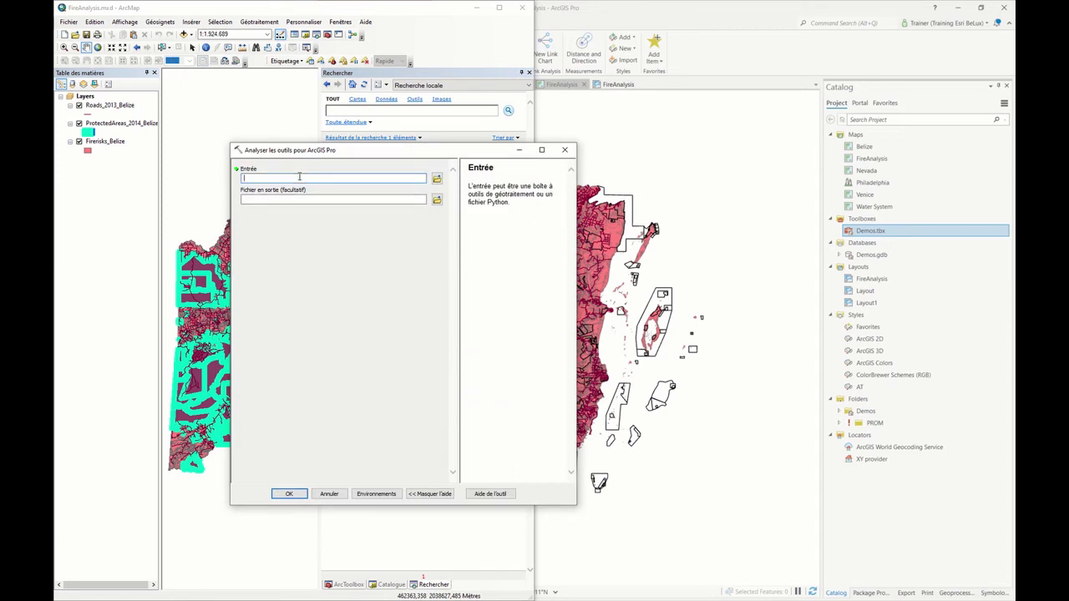
left_click(317, 202)
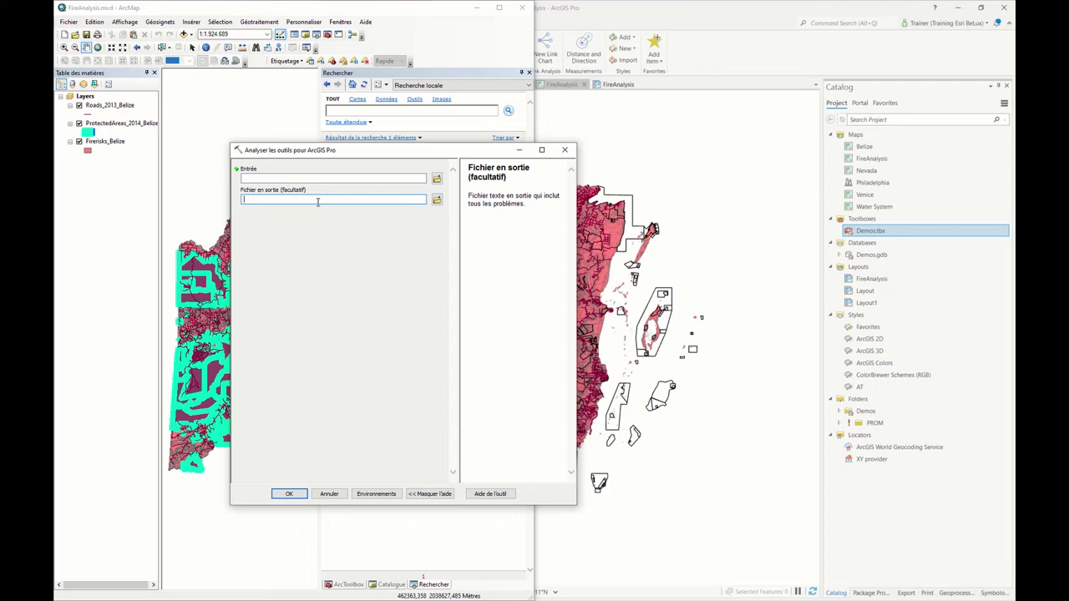
left_click(564, 150)
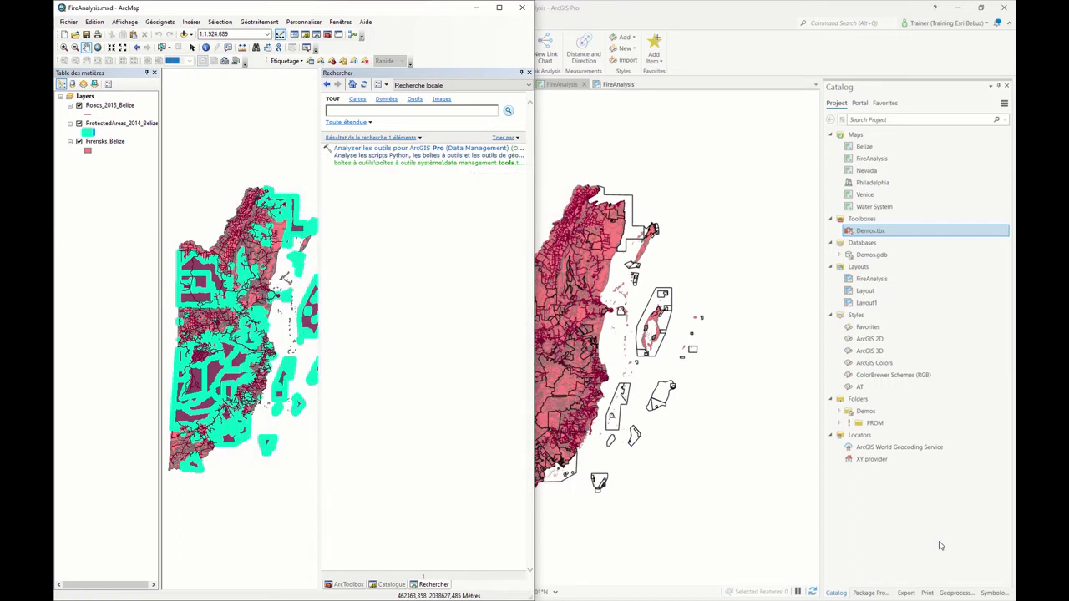
Return to ArcGIS Pro and search the geoprocessing tools for "for pro"
left_click(919, 582)
left_click(955, 593)
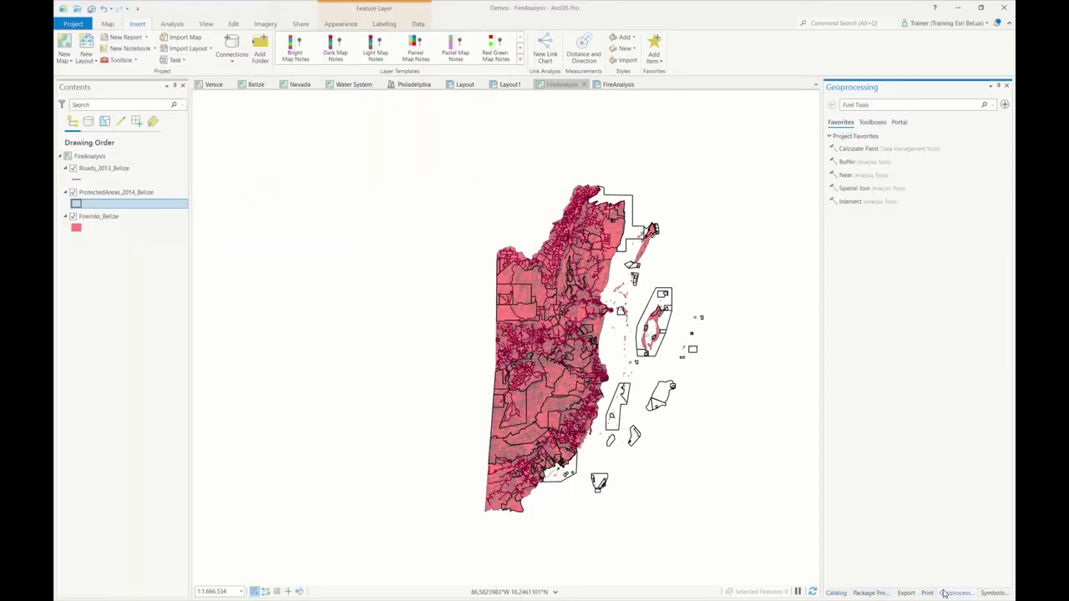
left_click(922, 105)
type("for pro")
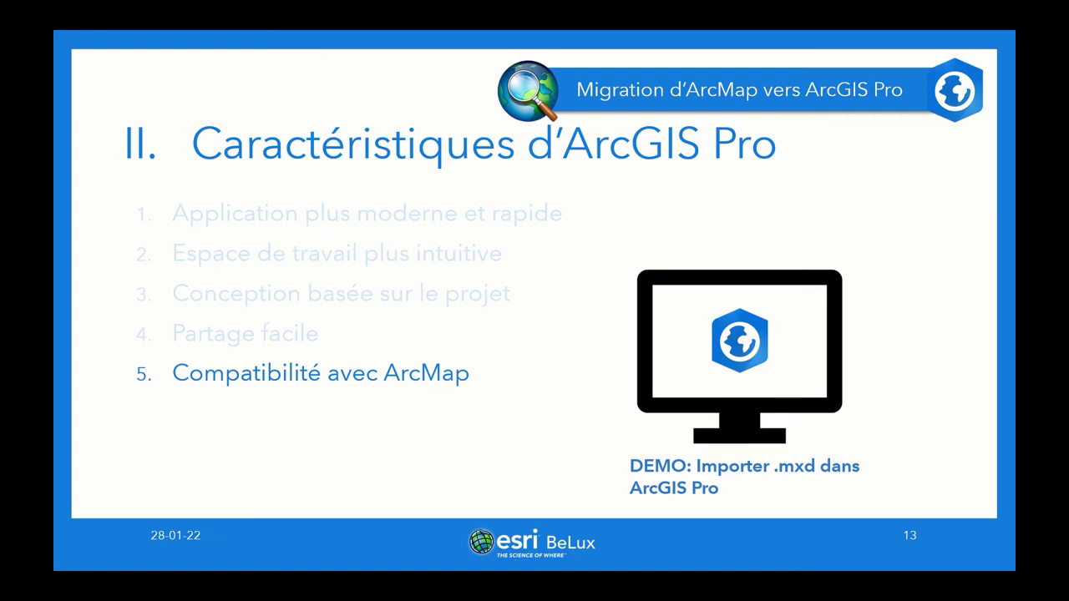
key("Right")
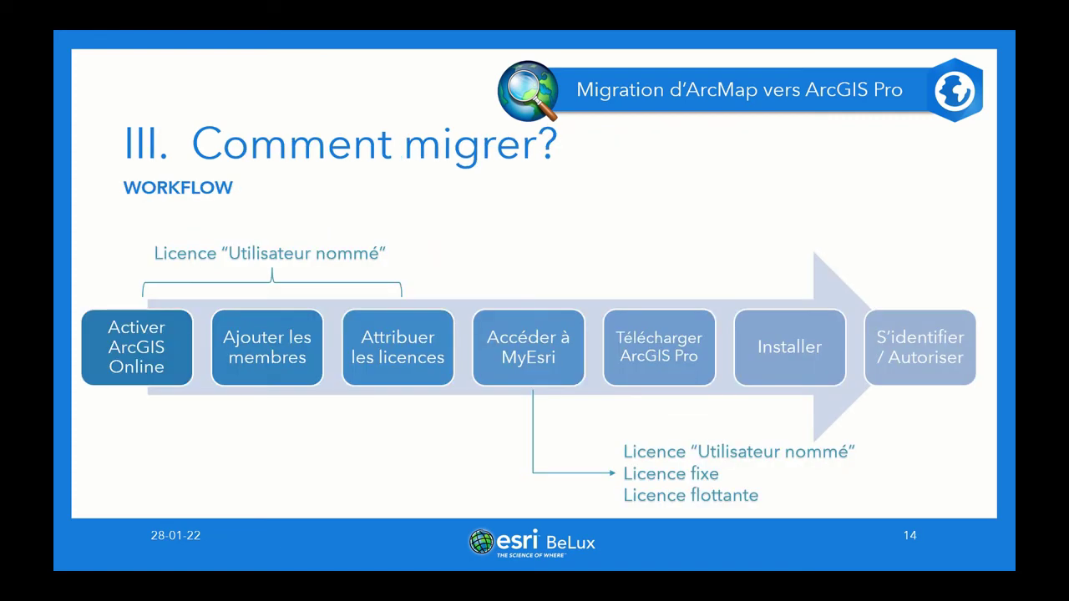